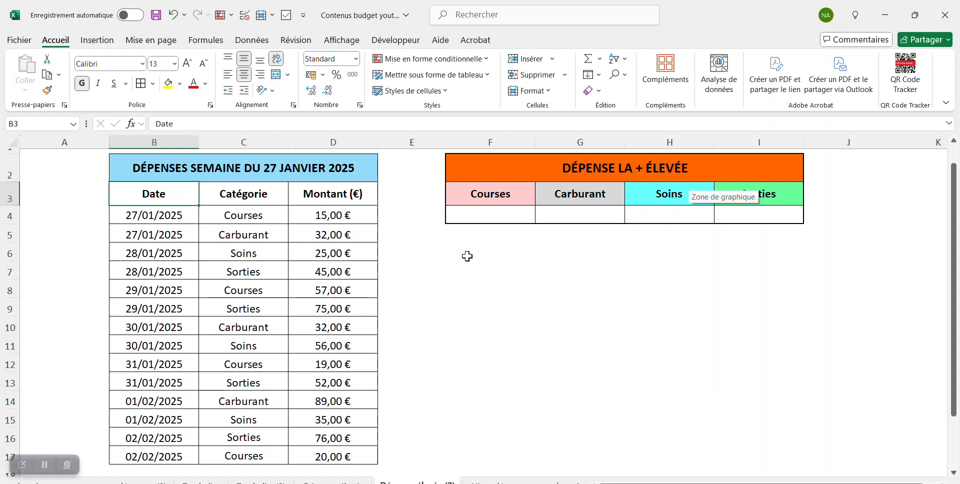
# Step: Insert checkboxes in cells F4:I4 under the Courses, Carburant, Soins and Sorties headings
pyautogui.click(485, 289)
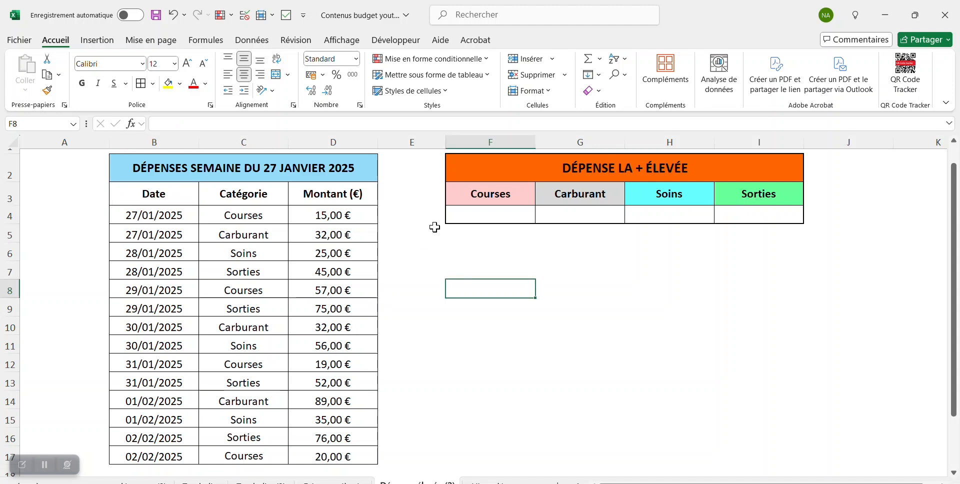
pyautogui.moveTo(475, 213); pyautogui.dragTo(738, 216)
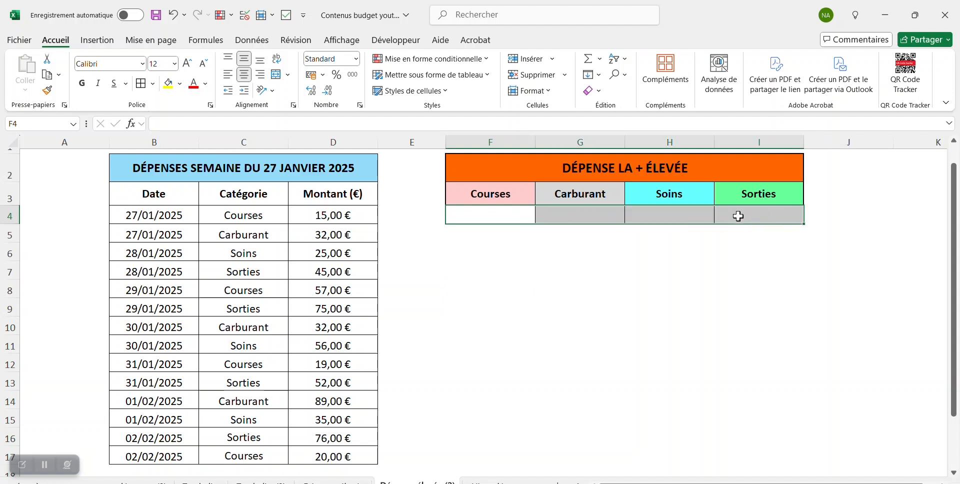
pyautogui.click(107, 43)
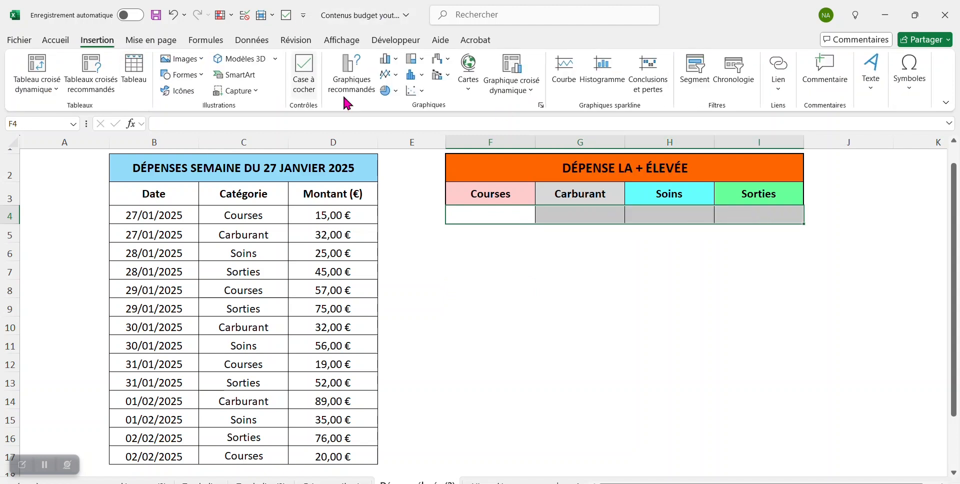
pyautogui.click(303, 69)
pyautogui.click(556, 308)
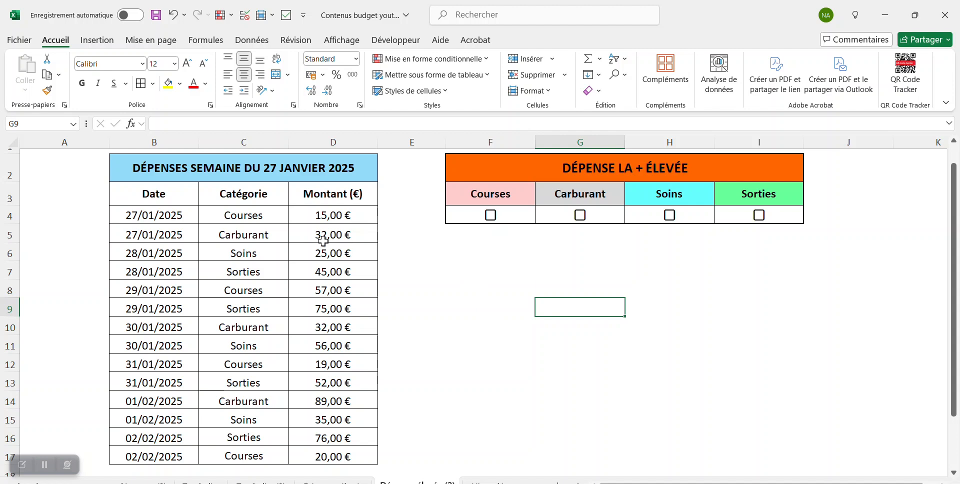
# Step: Create a conditional formatting rule for the expense rows B4:D17 that uses a formula to determine the cells to format
pyautogui.click(169, 210)
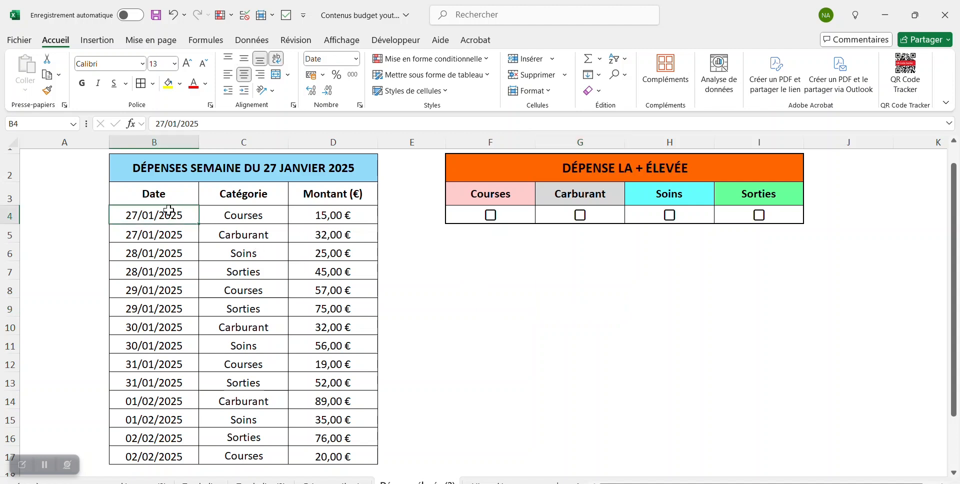
pyautogui.hotkey('shift', 'Right')
pyautogui.hotkey('shift', 'Right')
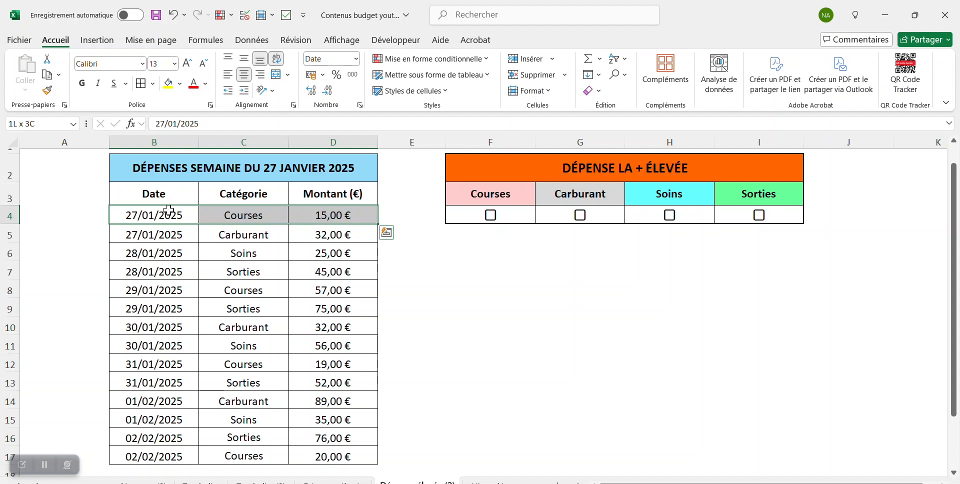
pyautogui.hotkey('ctrl', 'shift', 'Down')
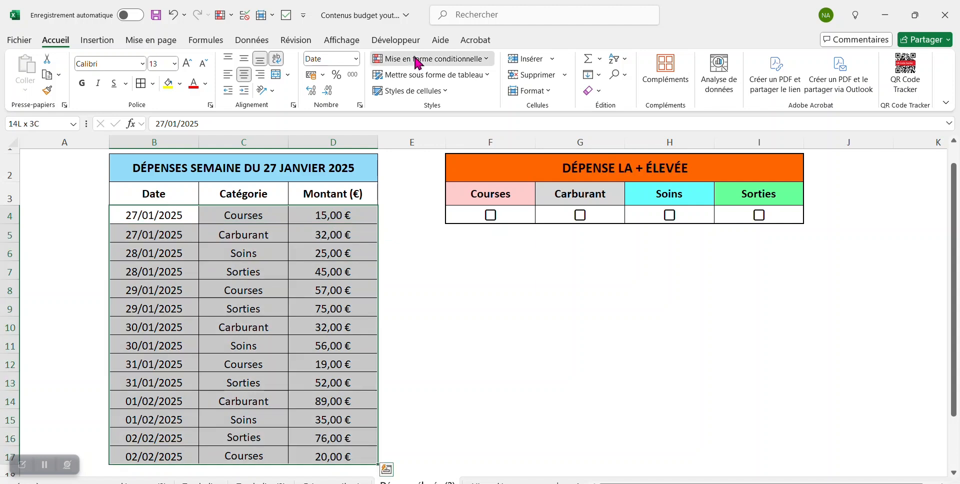
pyautogui.click(415, 59)
pyautogui.click(410, 242)
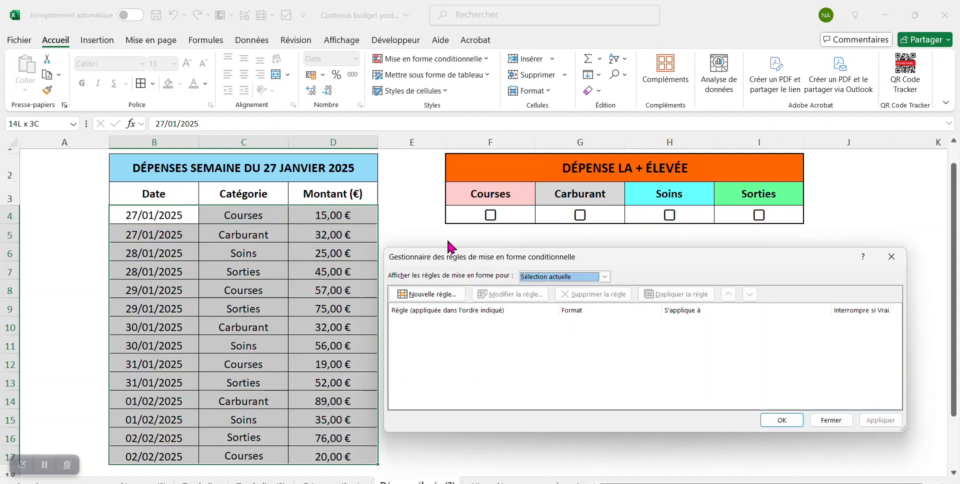
pyautogui.click(443, 296)
pyautogui.click(559, 324)
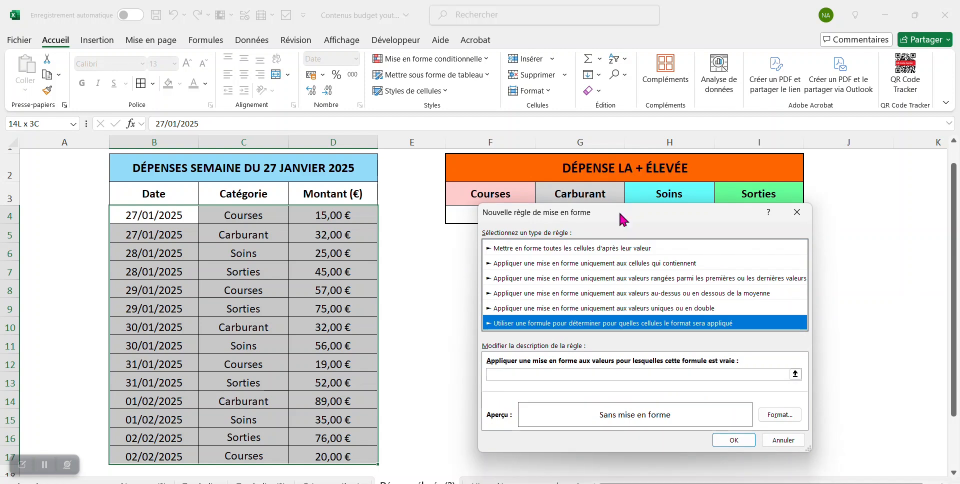
# Step: Begin the rule's formula with an ET function whose first condition is the Courses checkbox being true: =et($F$4=vrai;
pyautogui.moveTo(624, 216); pyautogui.dragTo(621, 272)
pyautogui.click(794, 398)
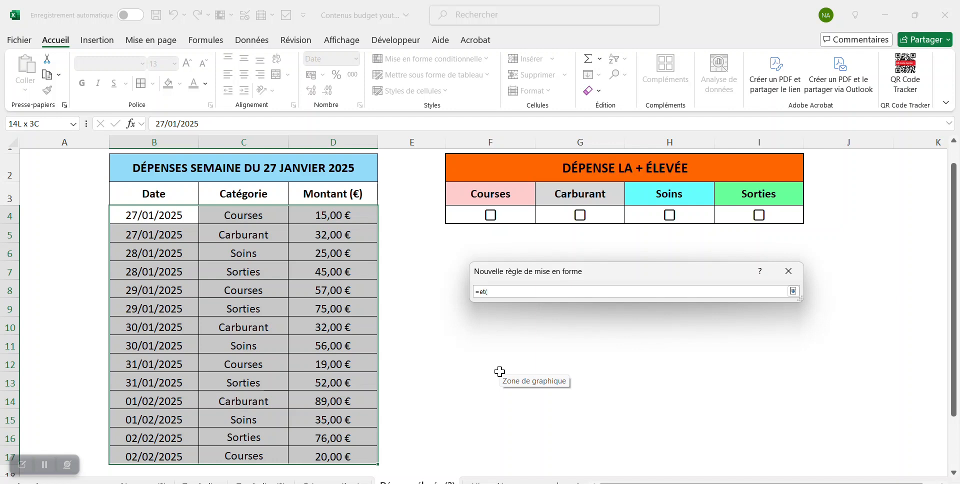
pyautogui.click(509, 217)
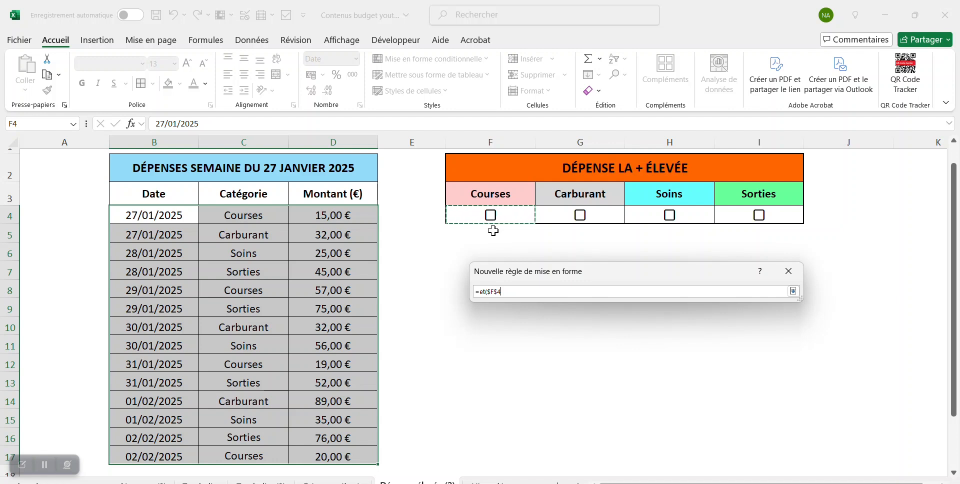
pyautogui.write('=vrai')
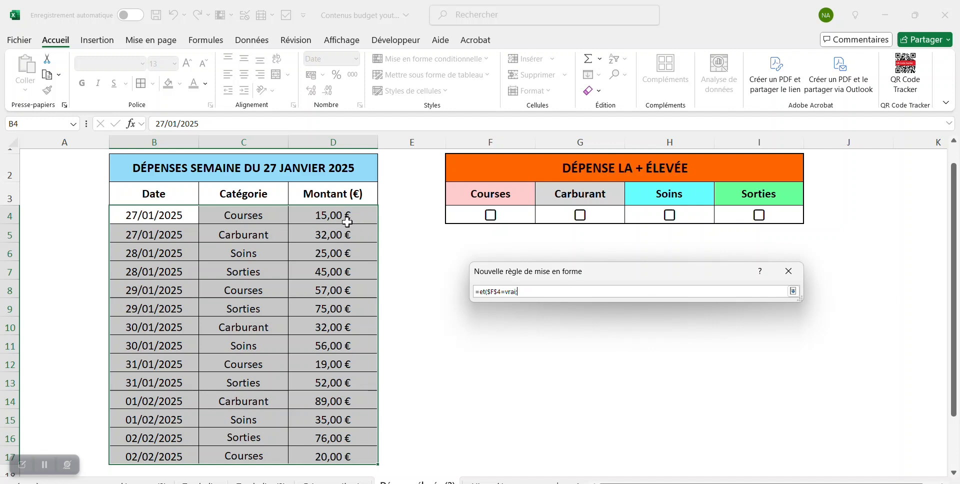
# Step: Add the second condition comparing the row's amount with a conditional maximum: $d4=max.si.ens(
pyautogui.write('d4')
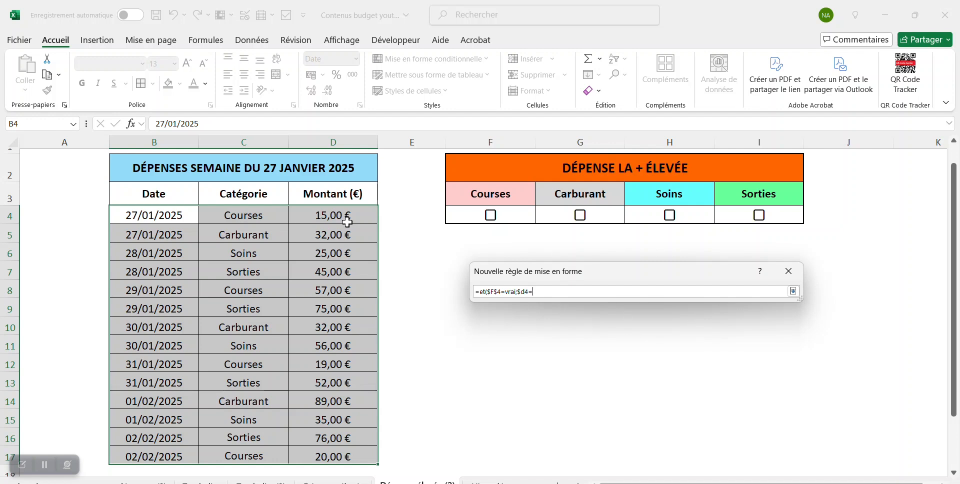
pyautogui.write('=ma')
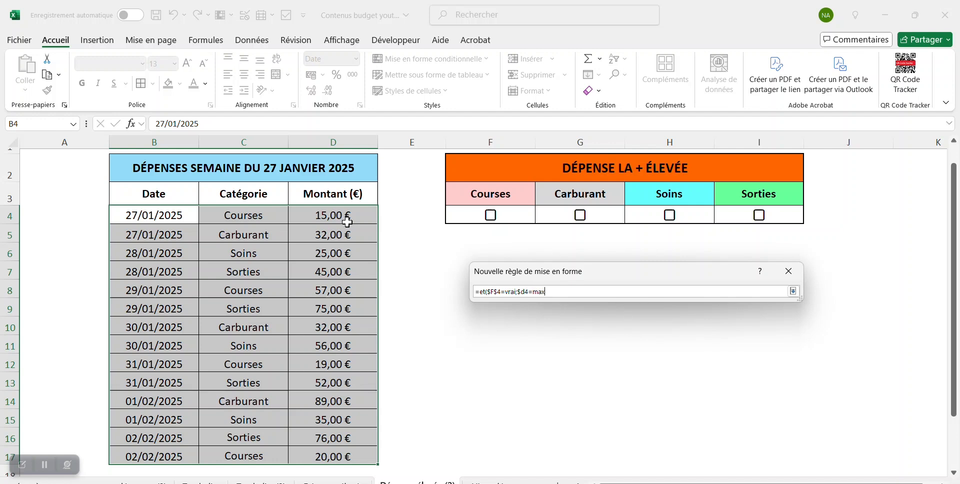
pyautogui.write('x')
pyautogui.press('capslock')
pyautogui.write('.')
pyautogui.press('capslock')
pyautogui.write('si')
pyautogui.press('capslock')
pyautogui.write('.')
pyautogui.press('capslock')
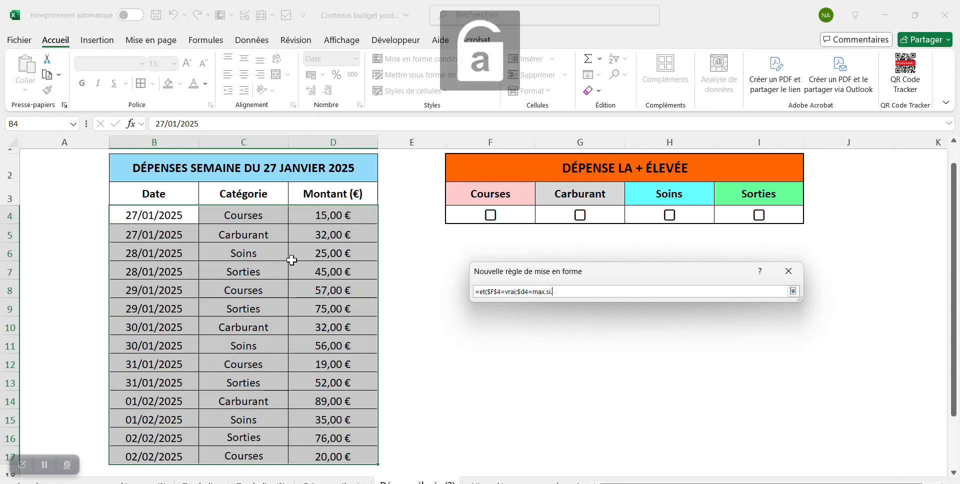
pyautogui.write('ens(')
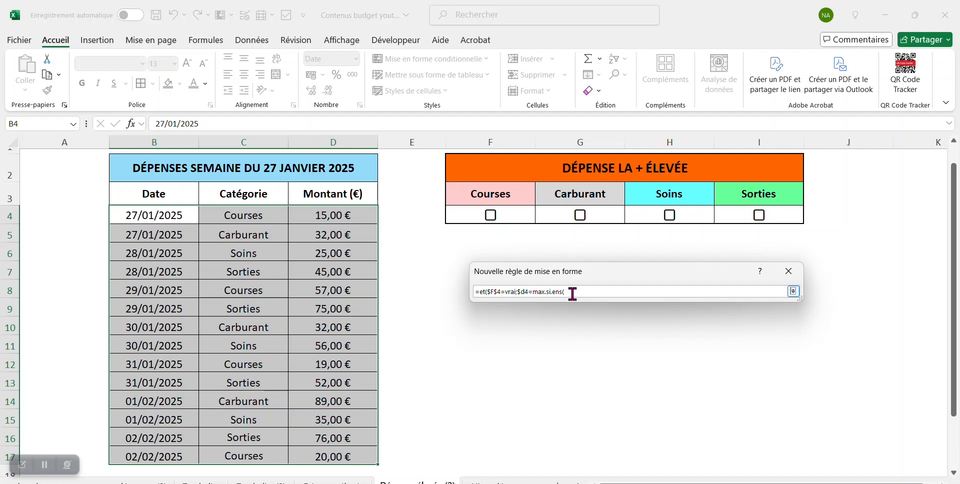
# Step: Complete the formula with the amount range, category range and Courses heading: $D$4:$D$17;$C$4:$C$17;$F$3))
pyautogui.click(350, 222)
pyautogui.moveTo(350, 222); pyautogui.dragTo(325, 450)
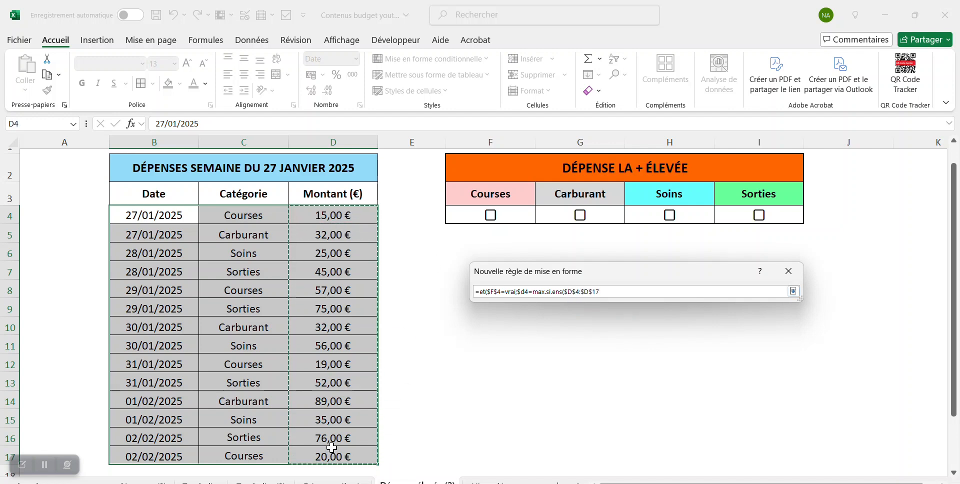
pyautogui.write(';')
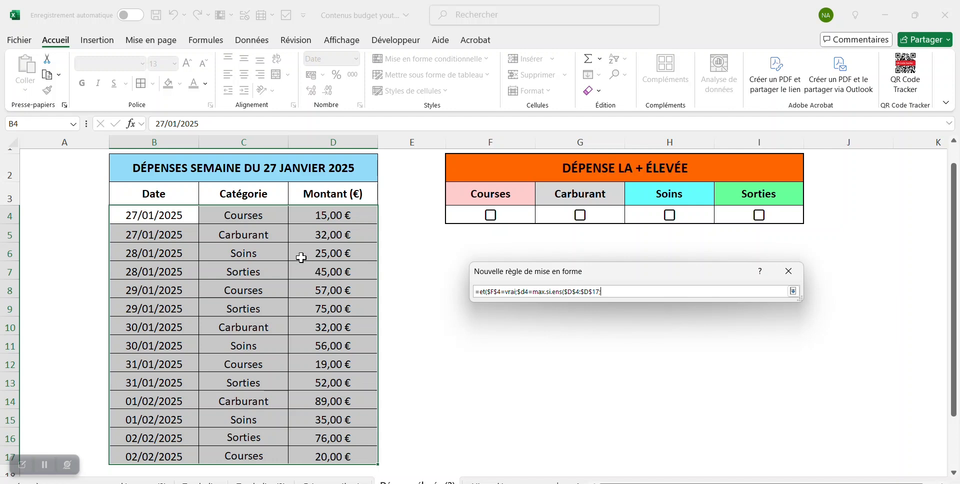
pyautogui.moveTo(273, 216); pyautogui.dragTo(251, 454)
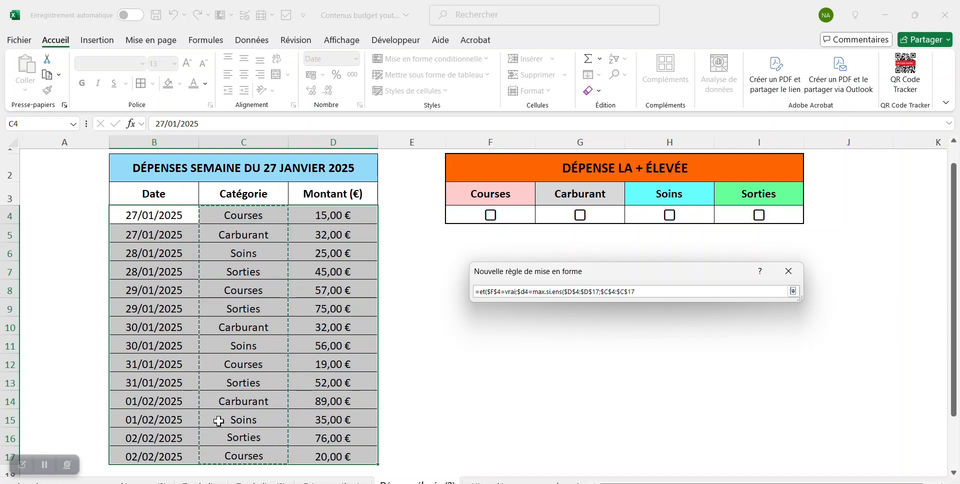
pyautogui.write(';')
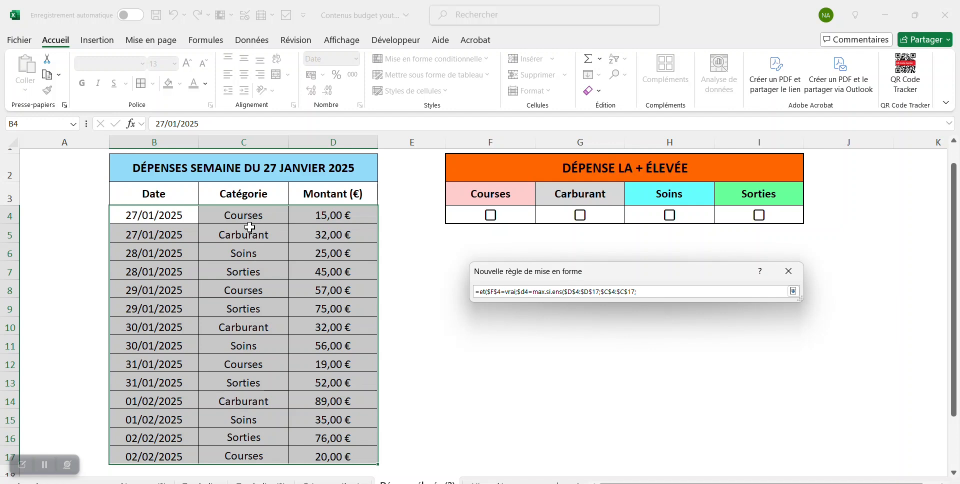
pyautogui.click(506, 193)
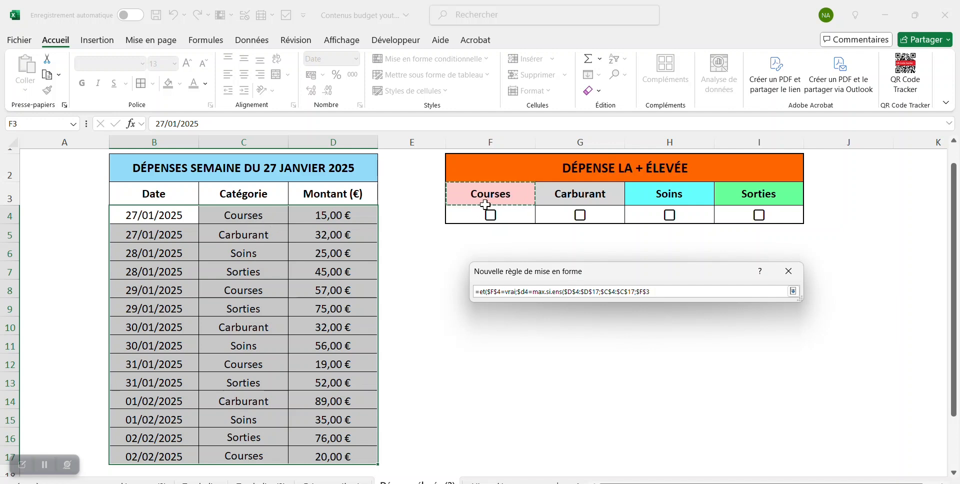
pyautogui.write(')')
pyautogui.click(793, 290)
pyautogui.moveTo(696, 273); pyautogui.dragTo(701, 229)
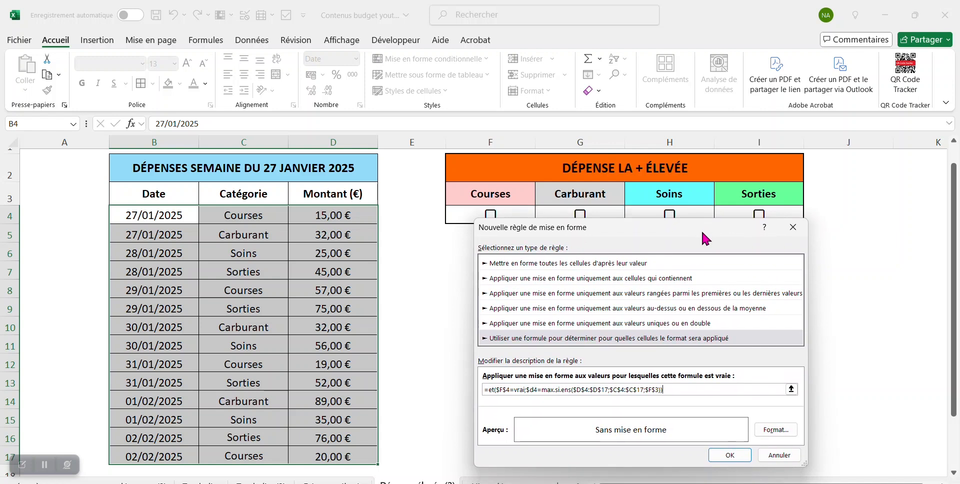
# Step: Format the rule with a light pink fill matching the Courses heading and the bold (Gras) font style
pyautogui.click(789, 431)
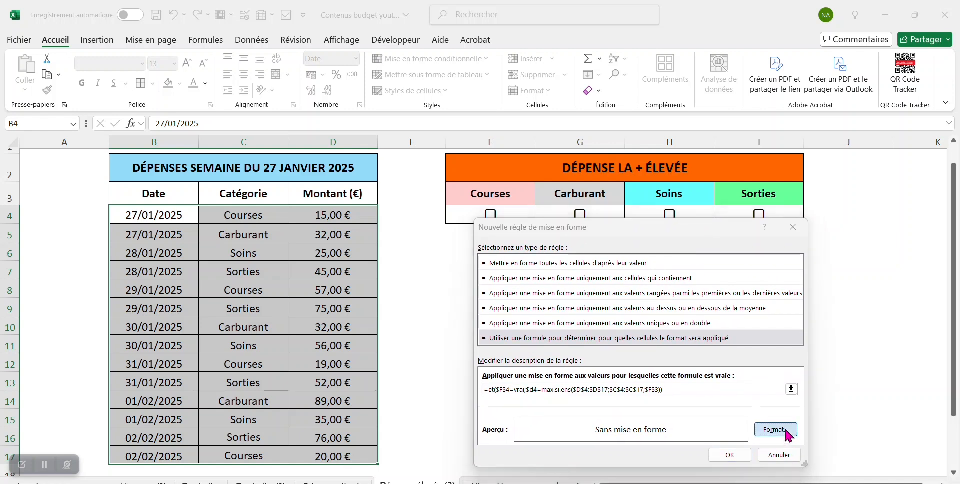
pyautogui.moveTo(607, 160); pyautogui.dragTo(678, 178)
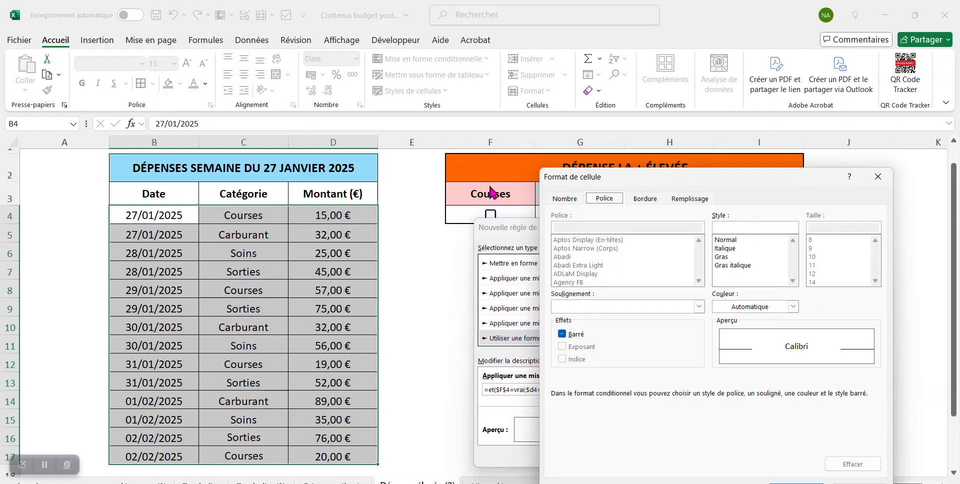
pyautogui.click(689, 199)
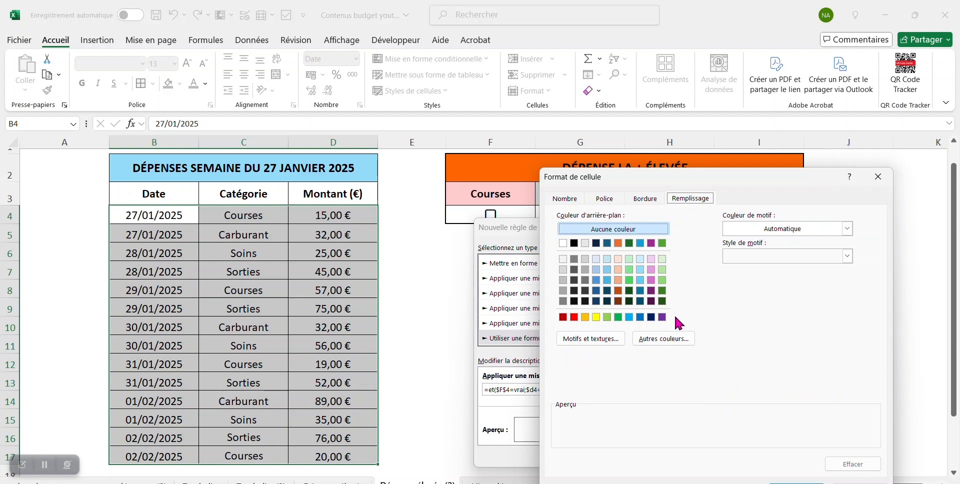
pyautogui.click(654, 336)
pyautogui.click(598, 313)
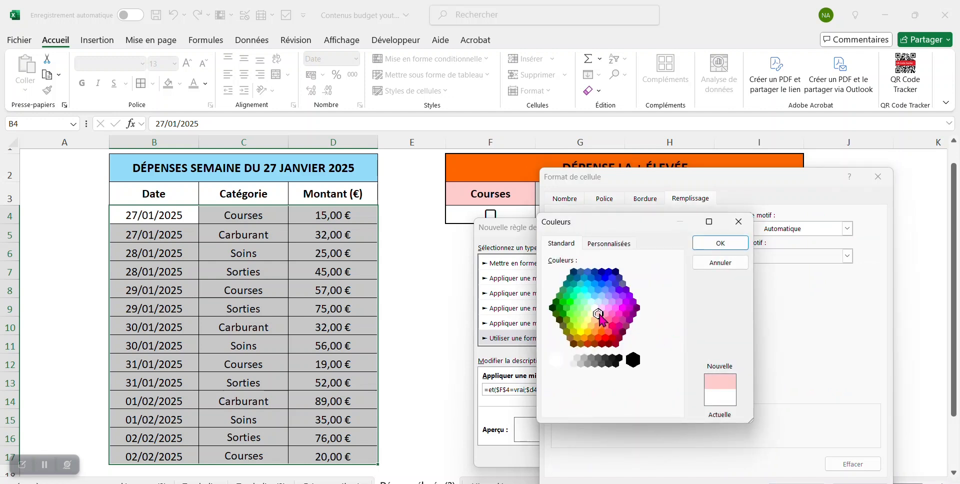
pyautogui.click(720, 243)
pyautogui.moveTo(743, 179); pyautogui.dragTo(733, 157)
pyautogui.click(594, 176)
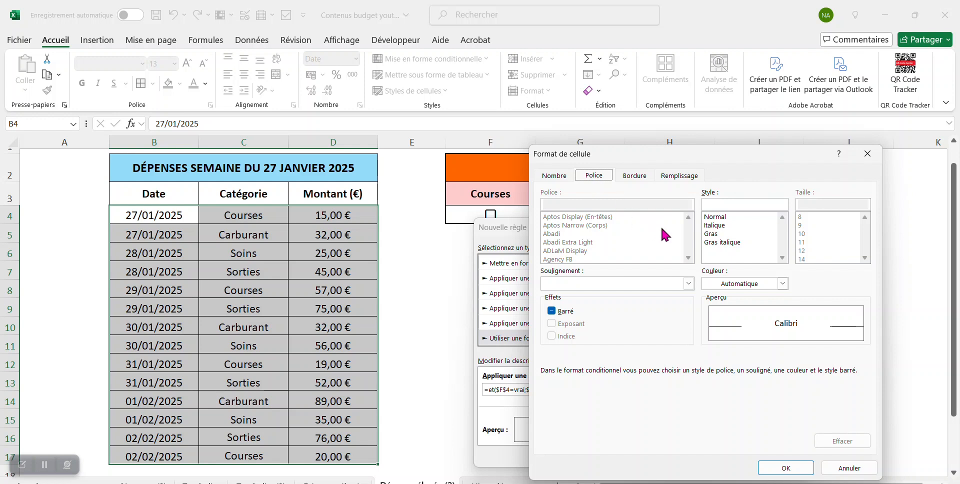
pyautogui.click(711, 234)
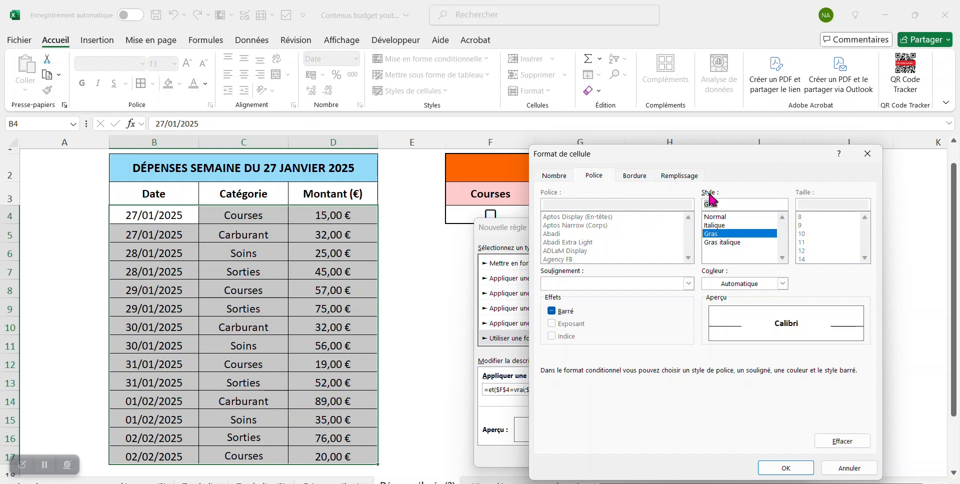
pyautogui.click(788, 467)
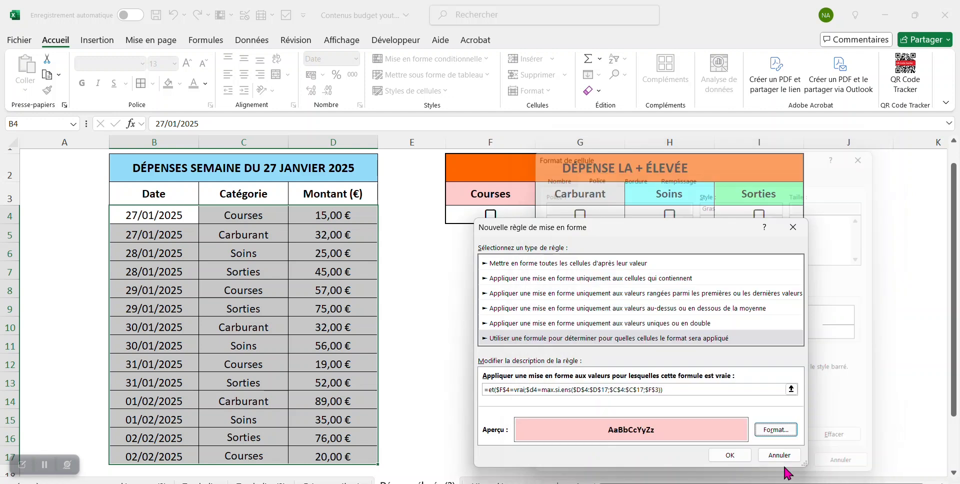
# Step: Apply the new rule to B4:D17 and toggle the Courses checkbox in F4 to test it
pyautogui.click(730, 455)
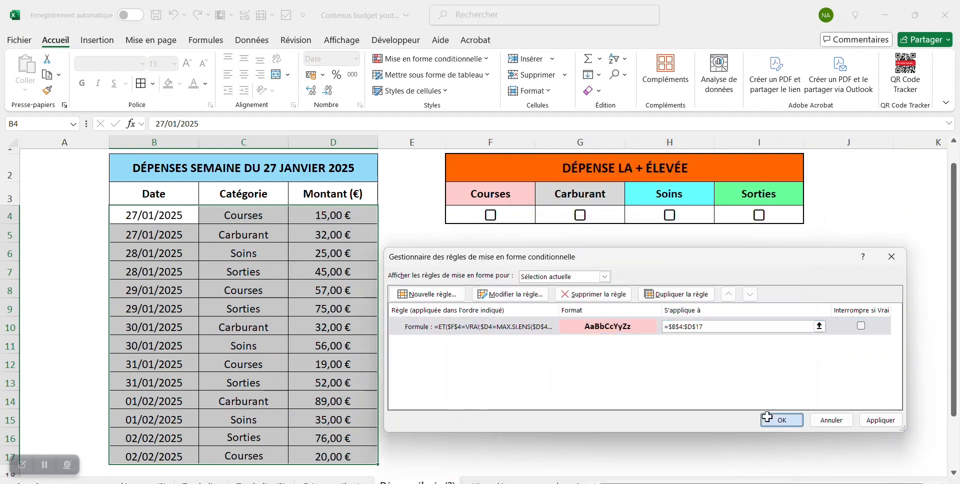
pyautogui.click(781, 419)
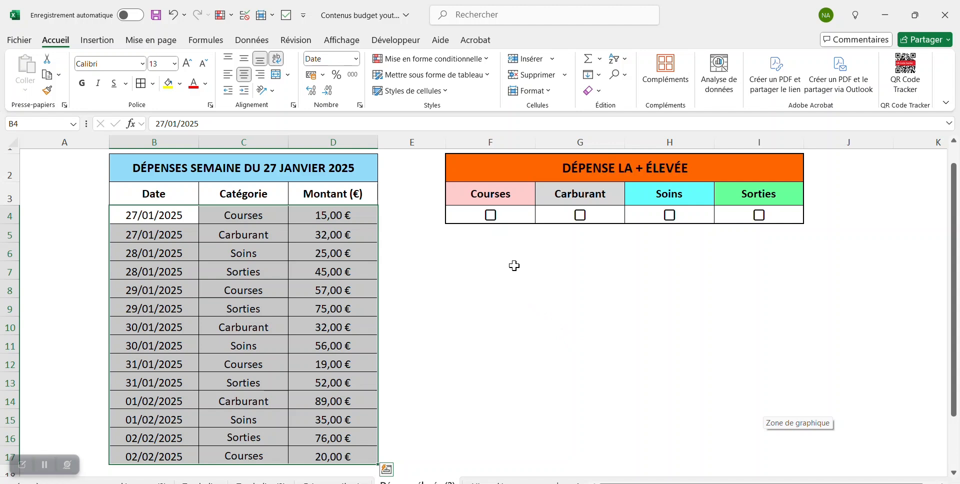
pyautogui.click(490, 216)
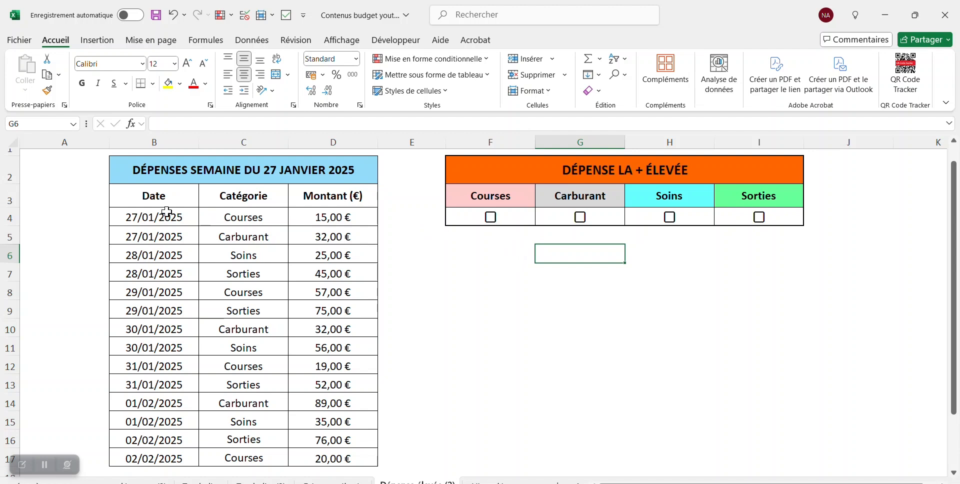
# Step: Start a new formula-based conditional formatting rule on B4:D17 for the Carburant checkbox with =et($G$4=vrai;$d4=
pyautogui.moveTo(149, 215); pyautogui.dragTo(361, 457)
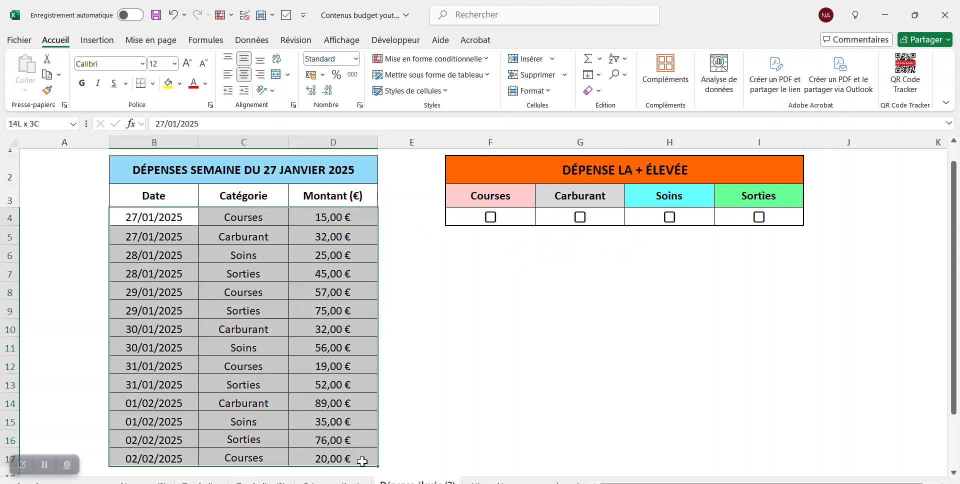
pyautogui.click(430, 59)
pyautogui.click(442, 241)
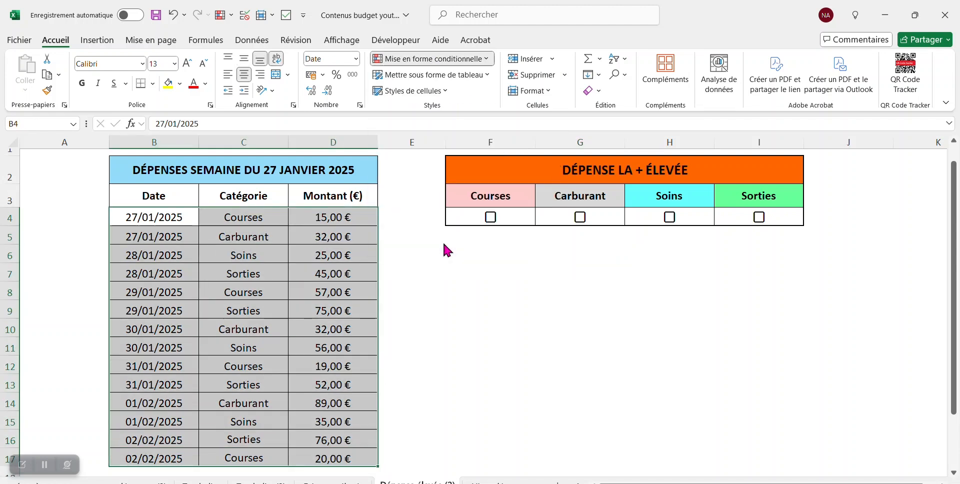
pyautogui.click(460, 296)
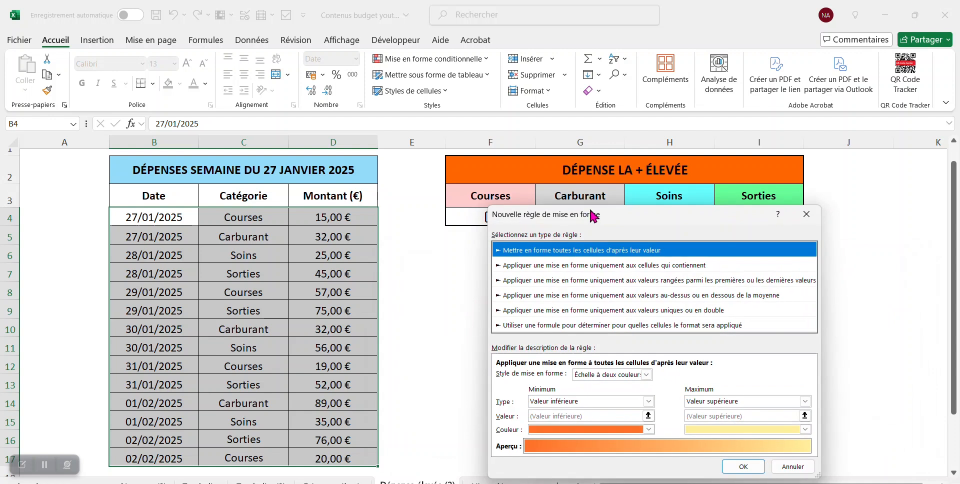
pyautogui.click(565, 326)
pyautogui.click(549, 377)
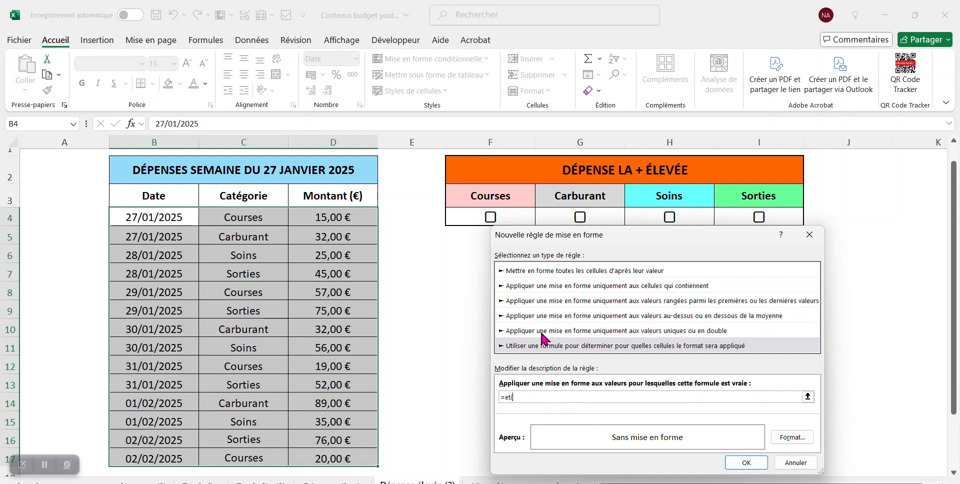
pyautogui.click(601, 218)
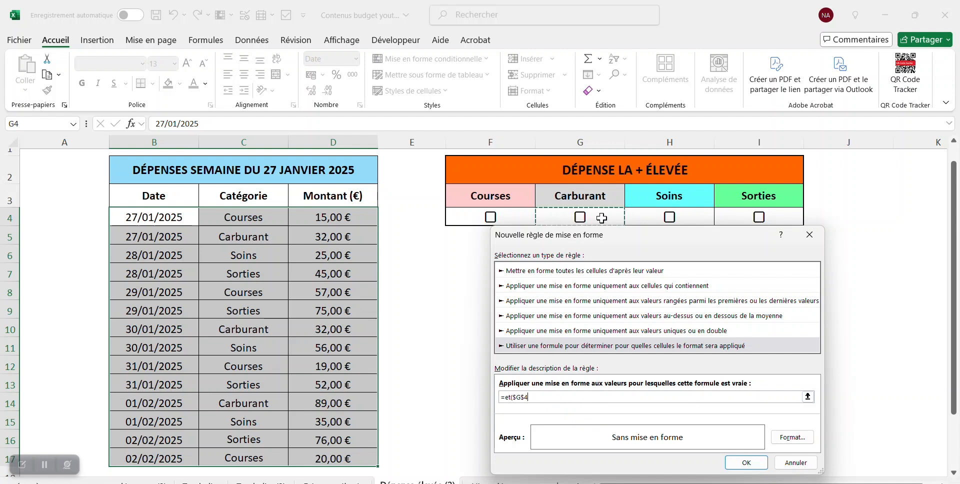
pyautogui.write('=vrai;$d4=')
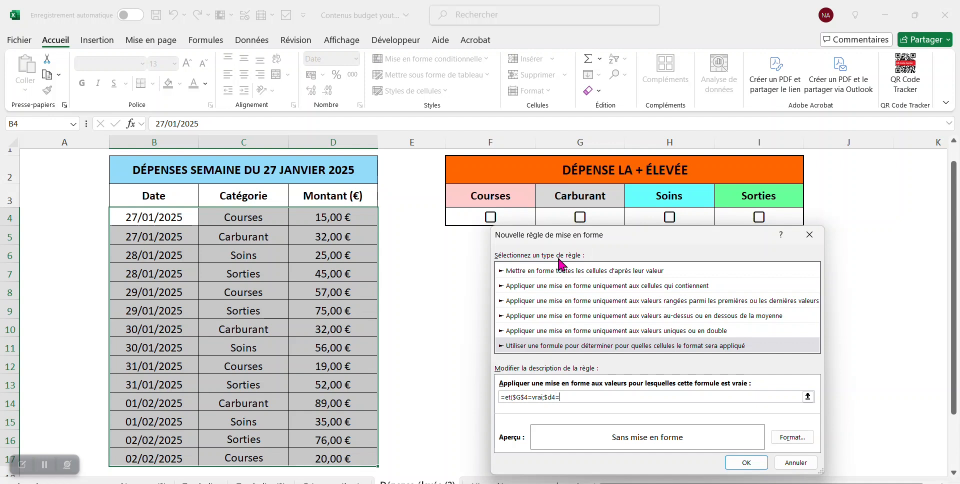
# Step: Complete the Carburant formula with the conditional maximum of the amounts: max.si.ens($D$4:$D$17;$C$4:$C$17;$G$3))
pyautogui.write('.')
pyautogui.write('si.ens(')
pyautogui.moveTo(363, 218); pyautogui.dragTo(376, 462)
pyautogui.write(';')
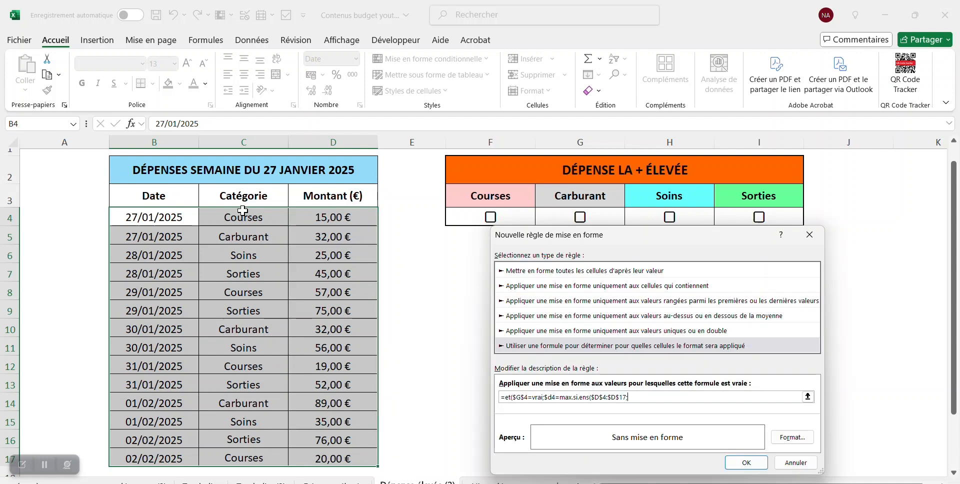
pyautogui.moveTo(239, 216); pyautogui.dragTo(260, 457)
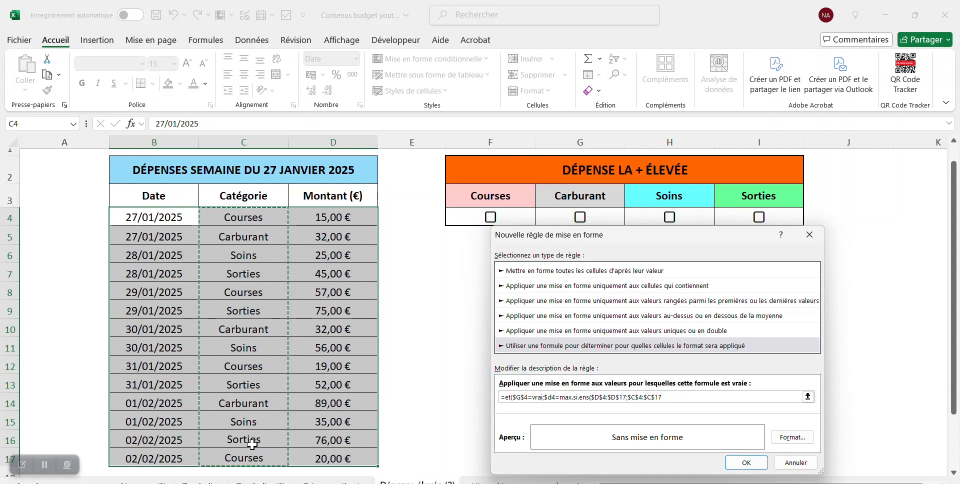
pyautogui.write(';')
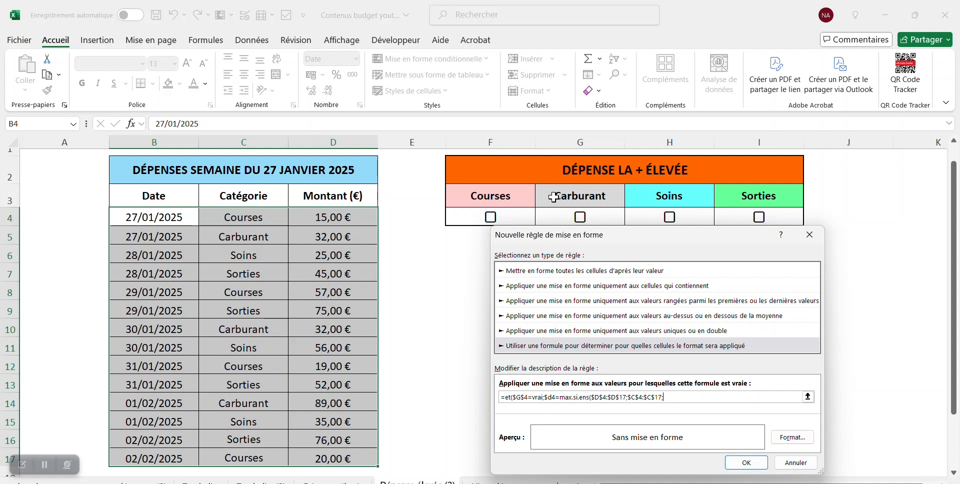
pyautogui.click(594, 199)
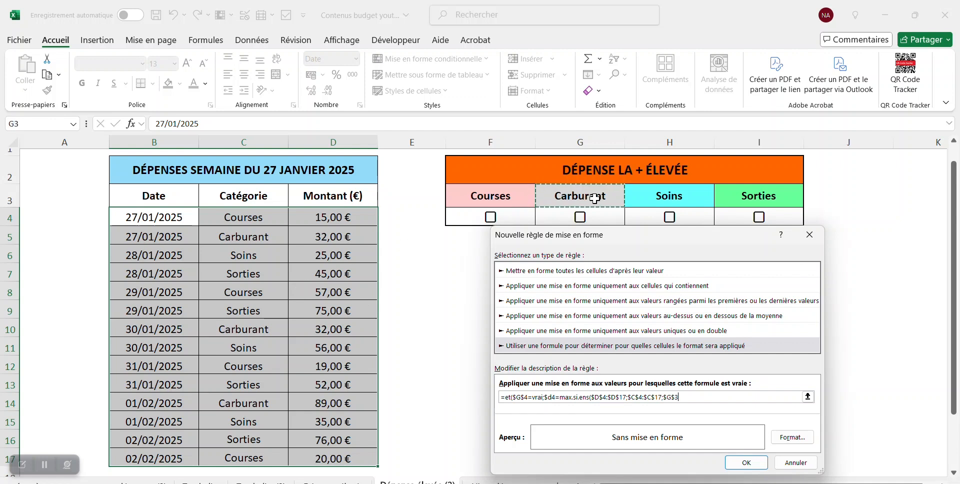
pyautogui.write(')')
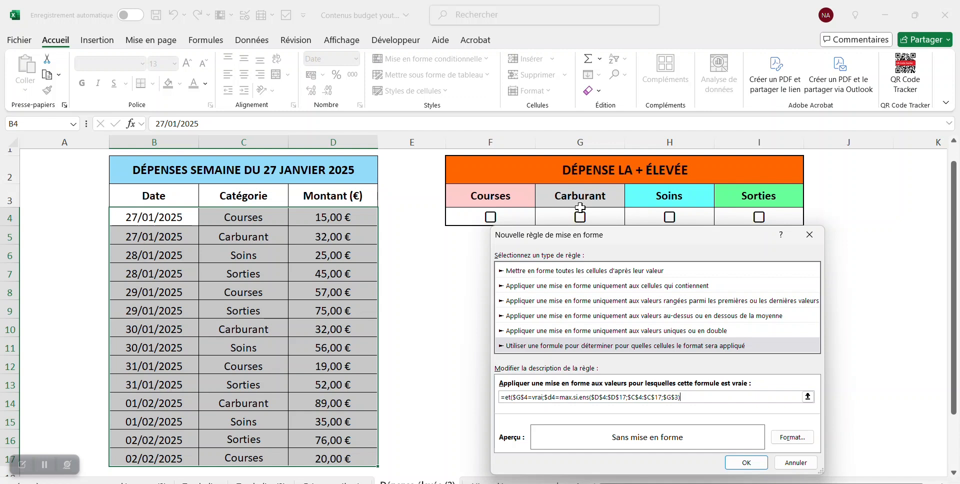
# Step: Format the Carburant rule with the bold (Gras) font style and a light grey fill, and add it to the rule list
pyautogui.click(792, 437)
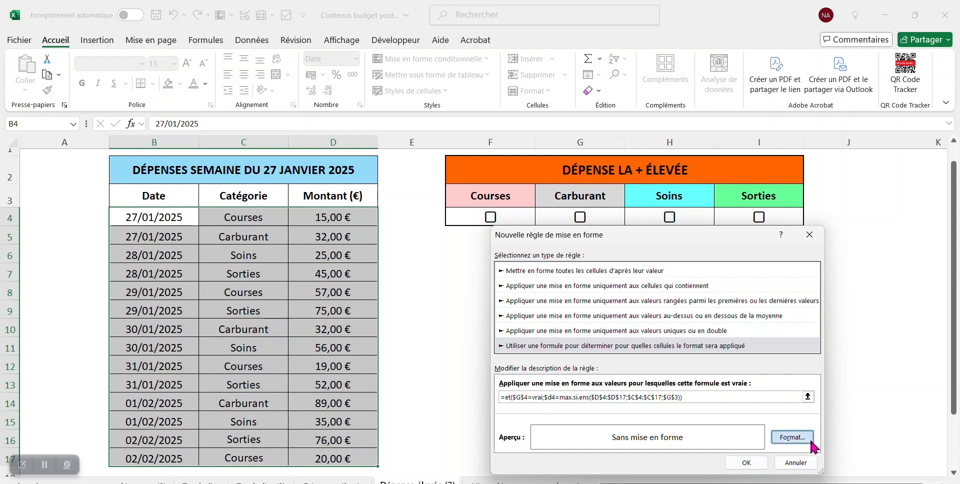
pyautogui.click(667, 241)
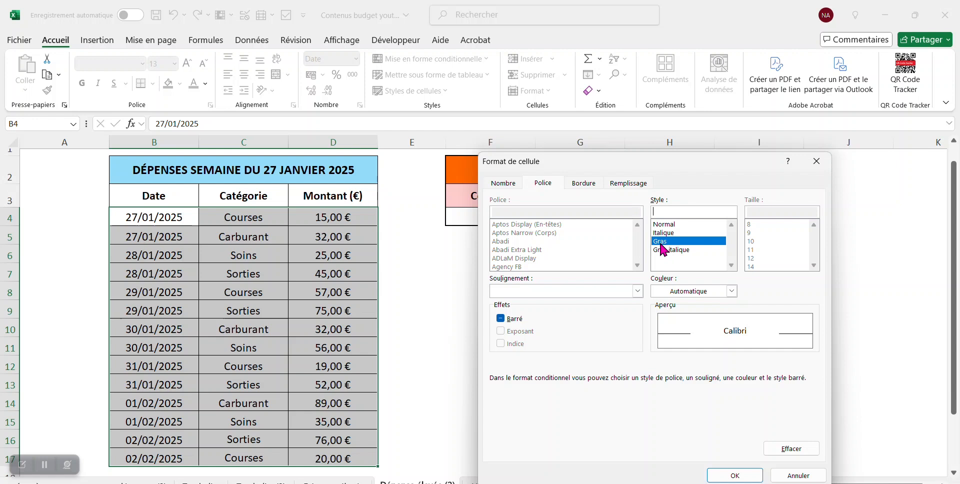
pyautogui.click(638, 184)
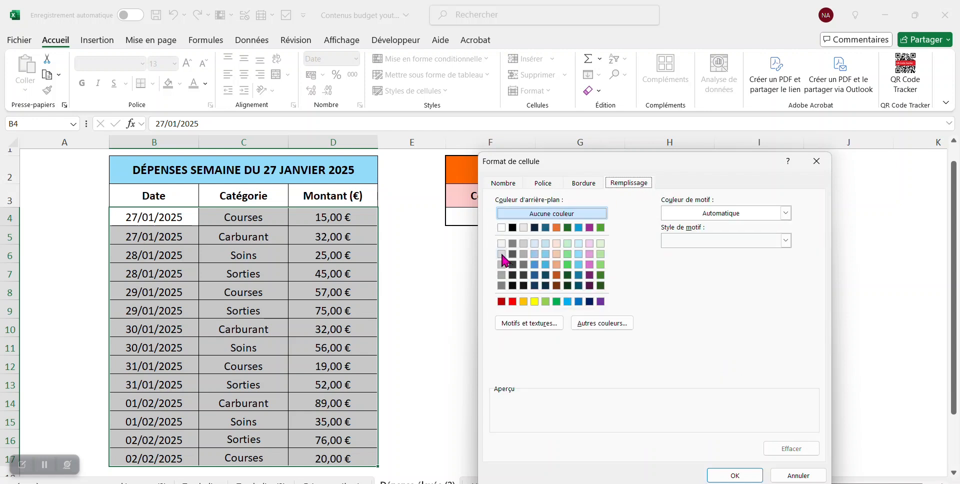
pyautogui.click(501, 253)
pyautogui.click(728, 478)
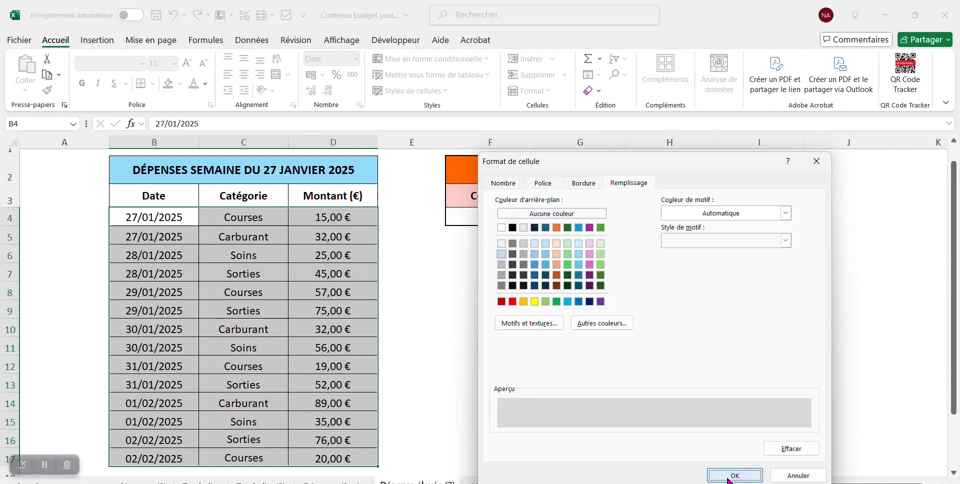
pyautogui.click(744, 461)
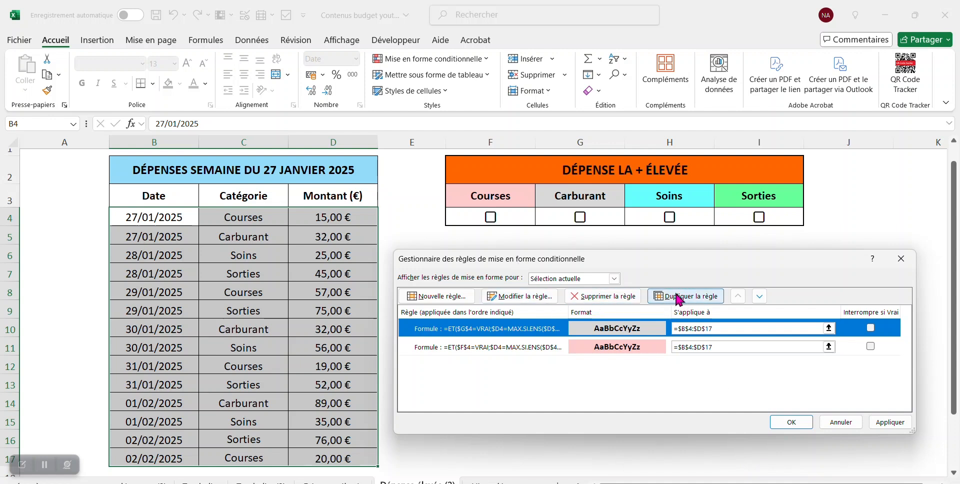
pyautogui.click(679, 297)
pyautogui.click(540, 296)
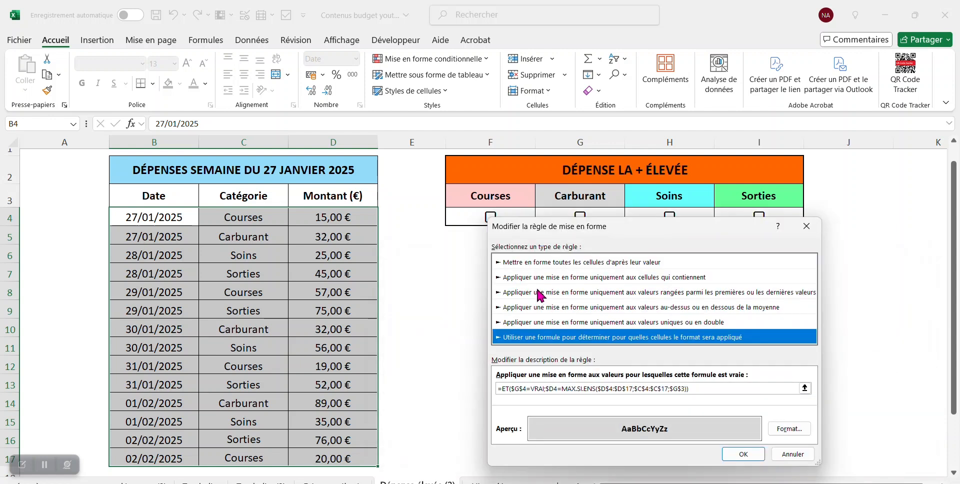
pyautogui.click(521, 389)
pyautogui.click(526, 389)
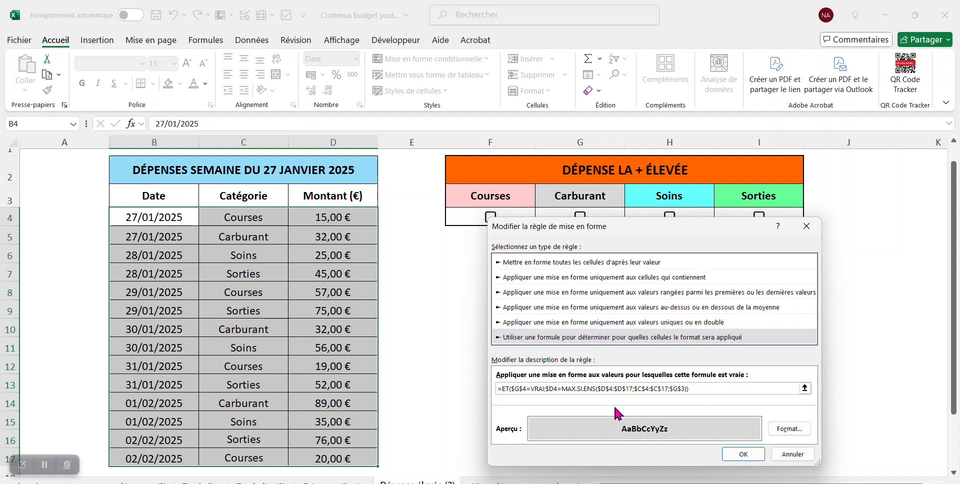
pyautogui.click(793, 454)
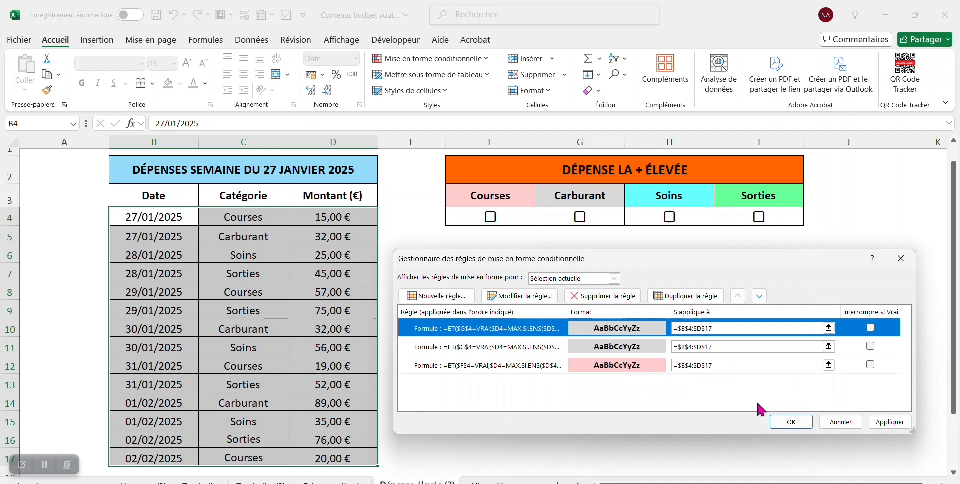
pyautogui.click(625, 299)
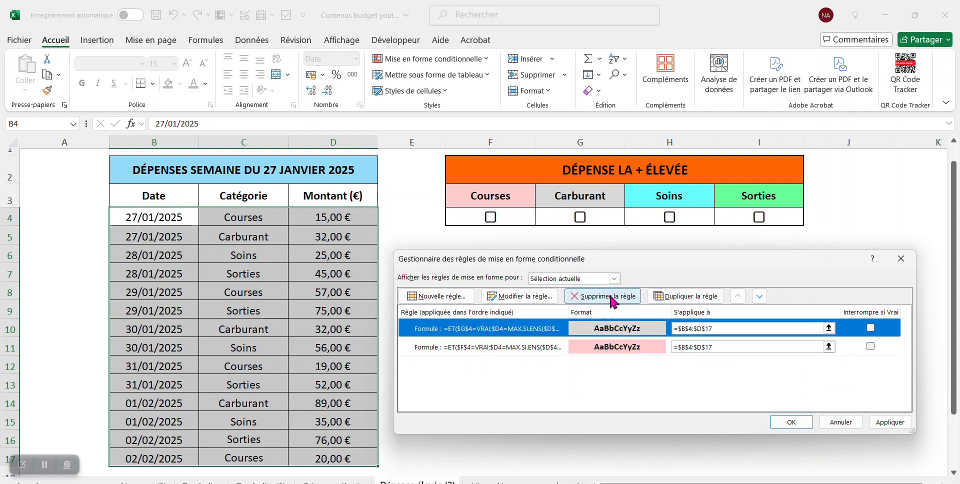
# Step: Start another formula-based rule for the Soins checkbox with =et($H$4=vrai;$d4=max.si.ens(
pyautogui.click(439, 296)
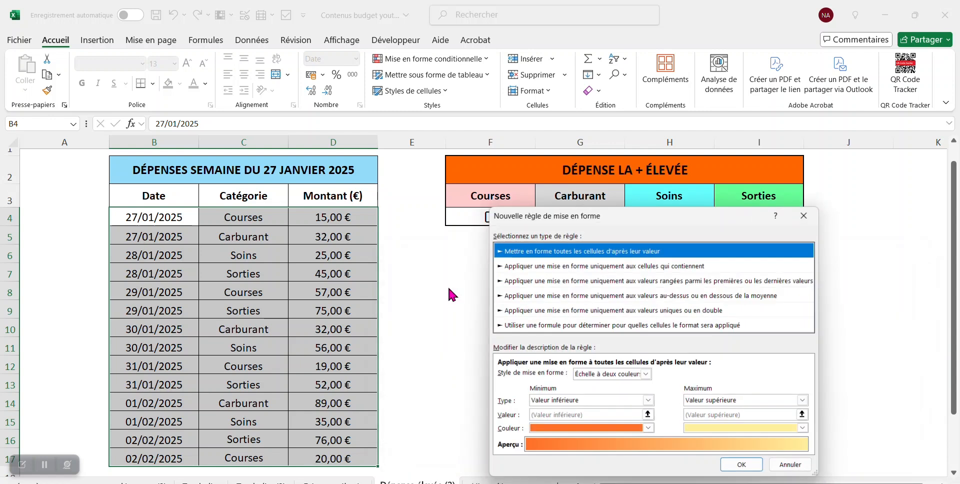
pyautogui.click(556, 327)
pyautogui.click(548, 376)
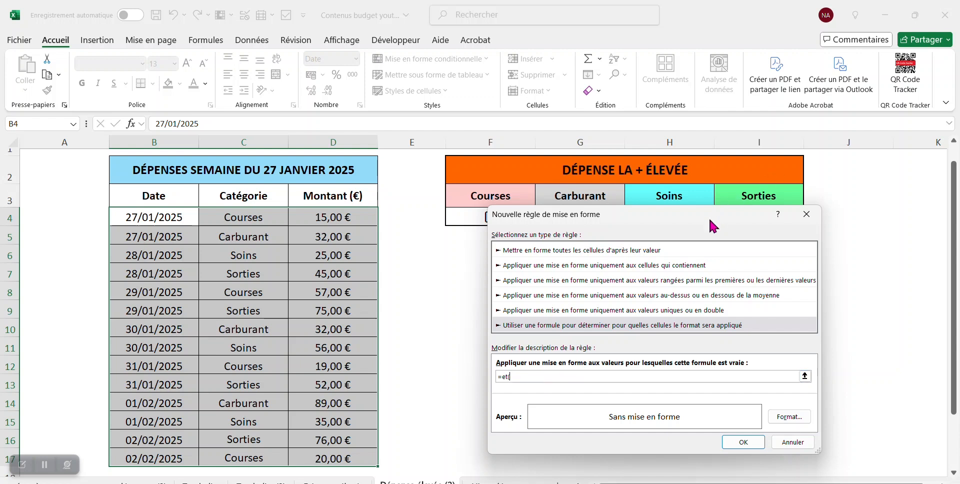
pyautogui.moveTo(709, 216); pyautogui.dragTo(709, 237)
pyautogui.click(696, 220)
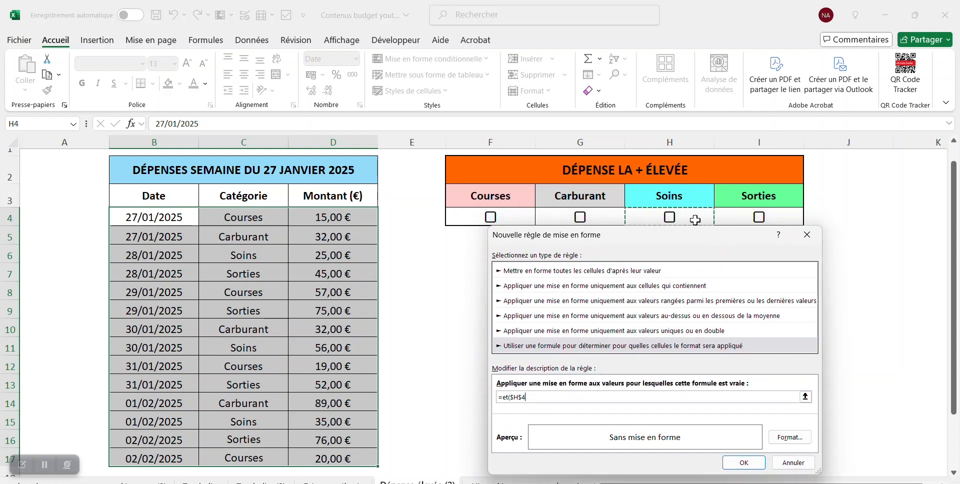
pyautogui.write('=vr')
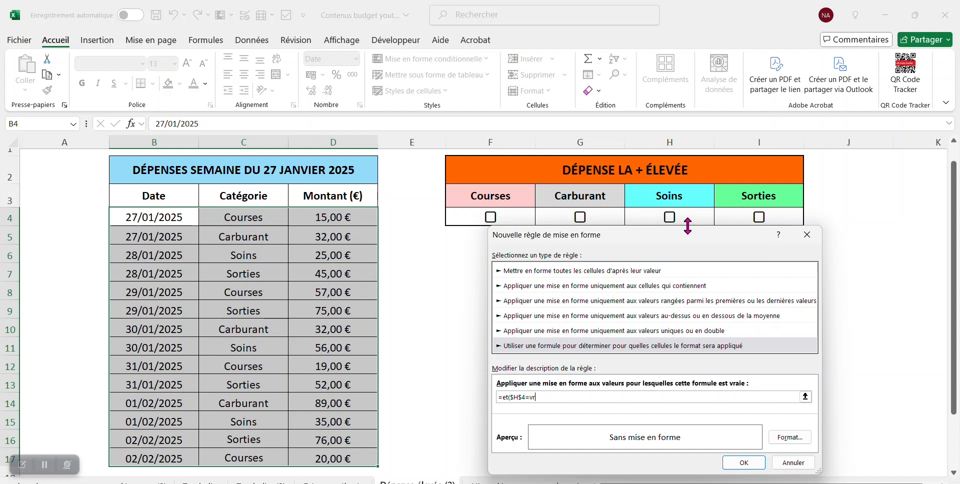
pyautogui.write('ai;$d4=max.si.ens(')
# Step: Complete the Soins formula with the amount range, category range and Soins heading: $D$4:$D$17;$C$4:$C$17;$H$3))
pyautogui.moveTo(349, 218); pyautogui.dragTo(342, 456)
pyautogui.write(';')
pyautogui.moveTo(266, 223); pyautogui.dragTo(260, 453)
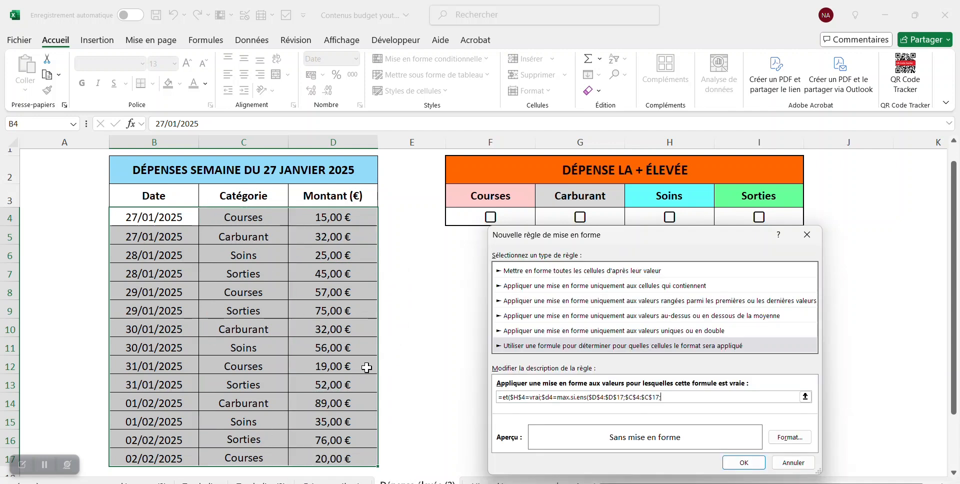
pyautogui.write(';')
pyautogui.click(698, 198)
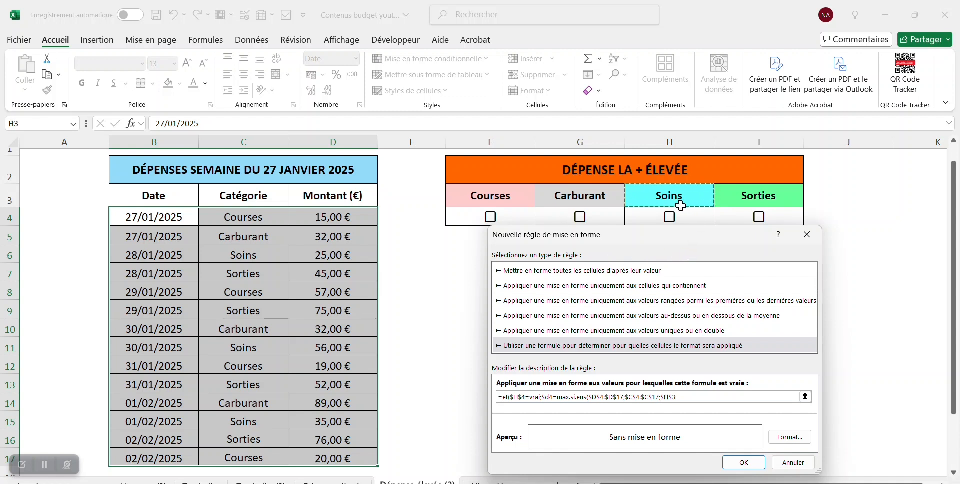
pyautogui.write(')')
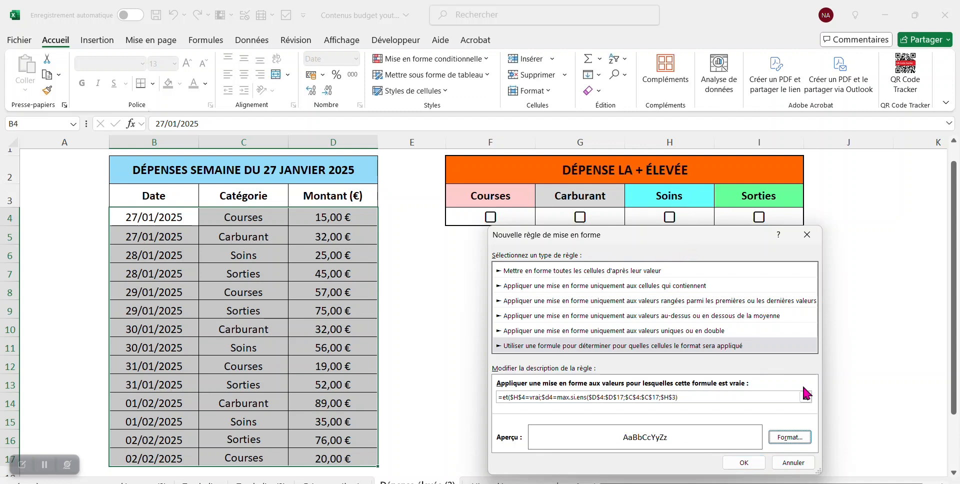
pyautogui.click(806, 396)
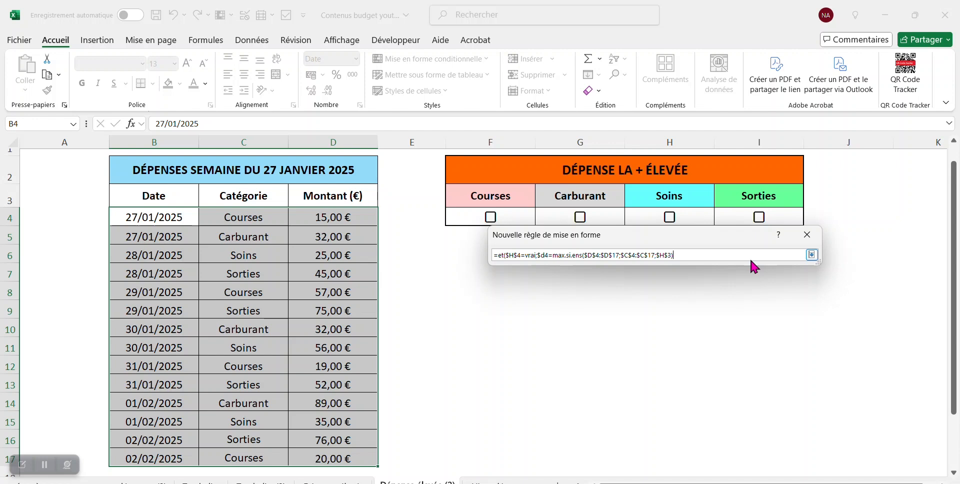
pyautogui.write(')')
pyautogui.click(811, 255)
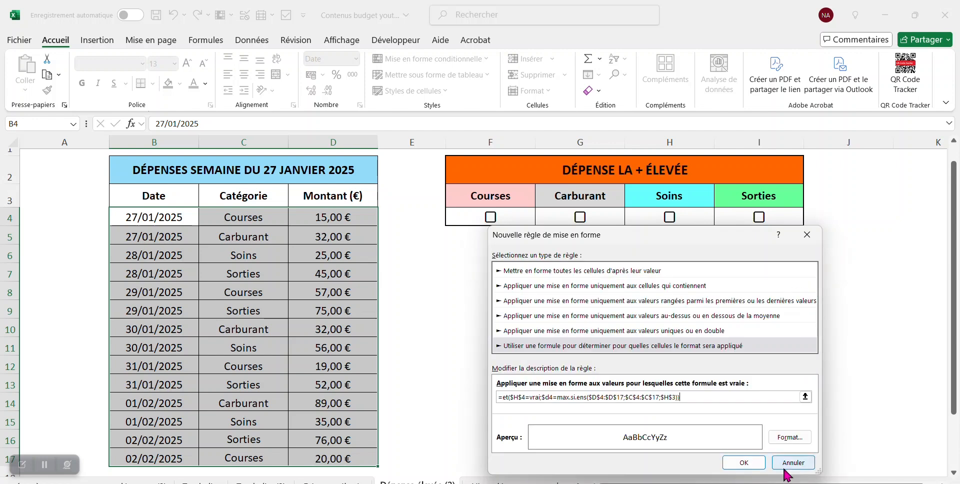
# Step: Format the Soins rule with the bold (Gras) font style and a light cyan fill, and add it to the rule list
pyautogui.click(790, 437)
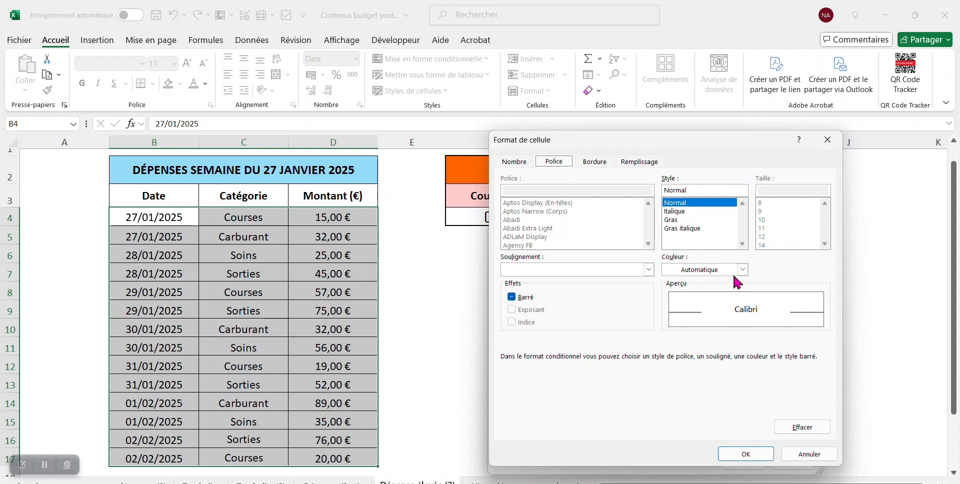
pyautogui.click(681, 220)
pyautogui.click(640, 161)
pyautogui.moveTo(684, 141); pyautogui.dragTo(746, 156)
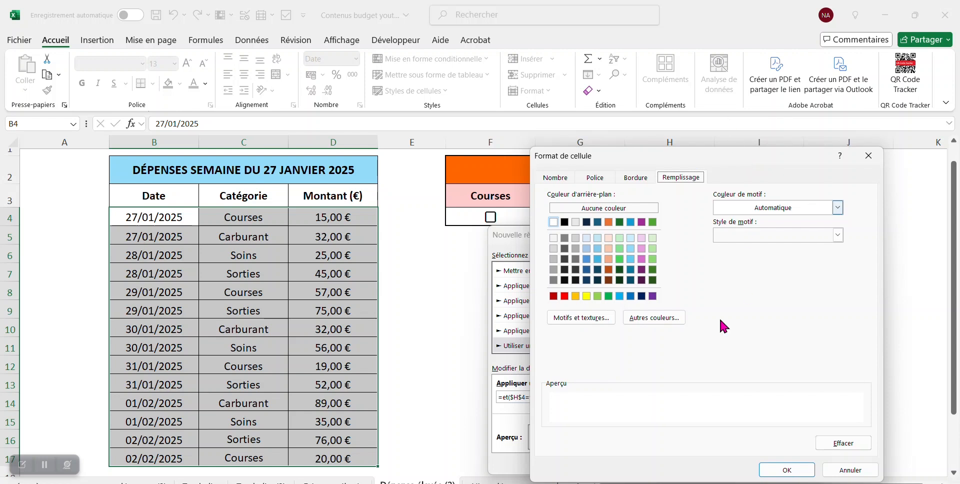
pyautogui.click(672, 322)
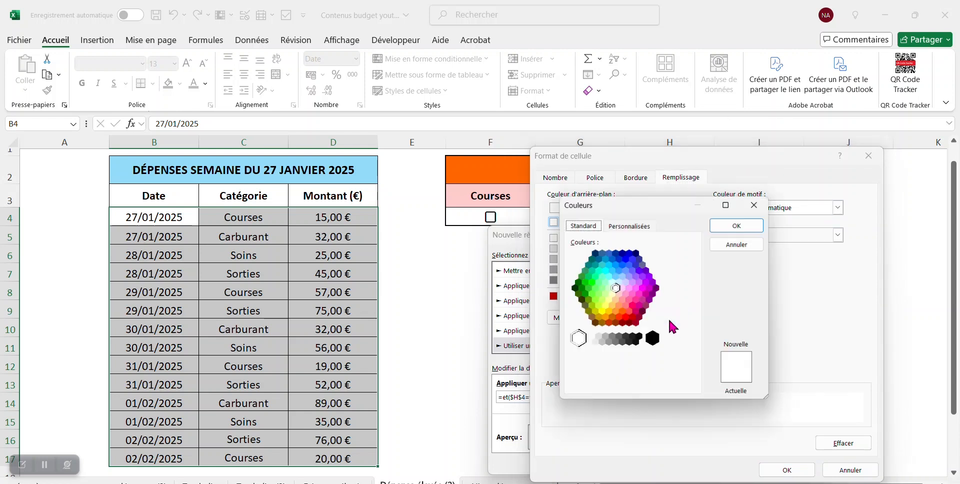
pyautogui.click(614, 283)
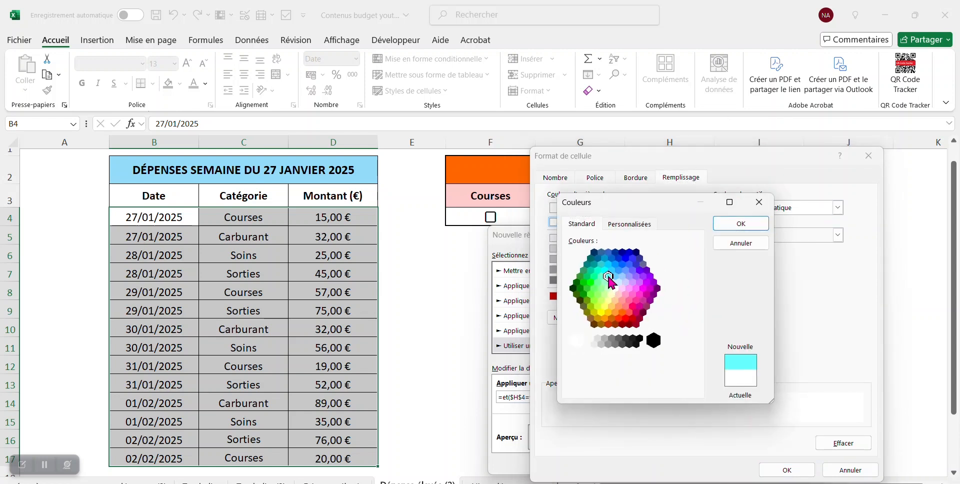
pyautogui.click(737, 235)
pyautogui.click(800, 474)
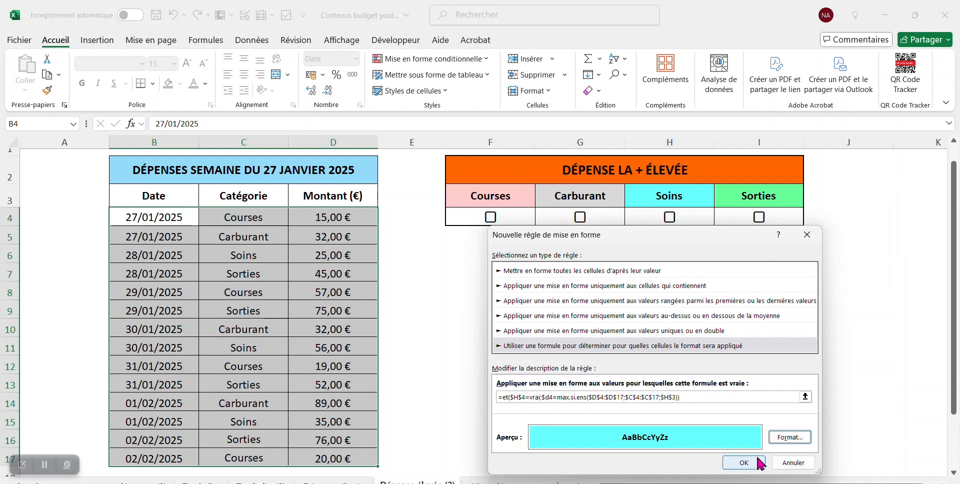
pyautogui.click(740, 463)
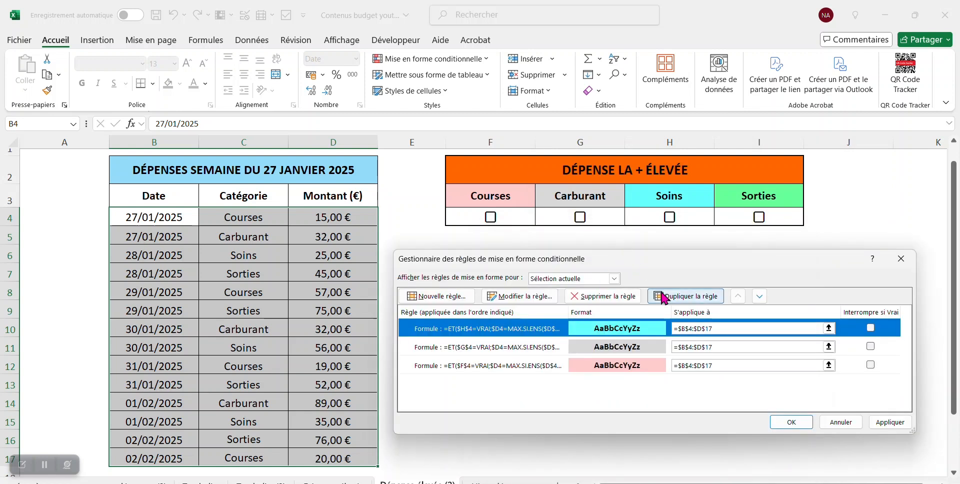
pyautogui.click(686, 296)
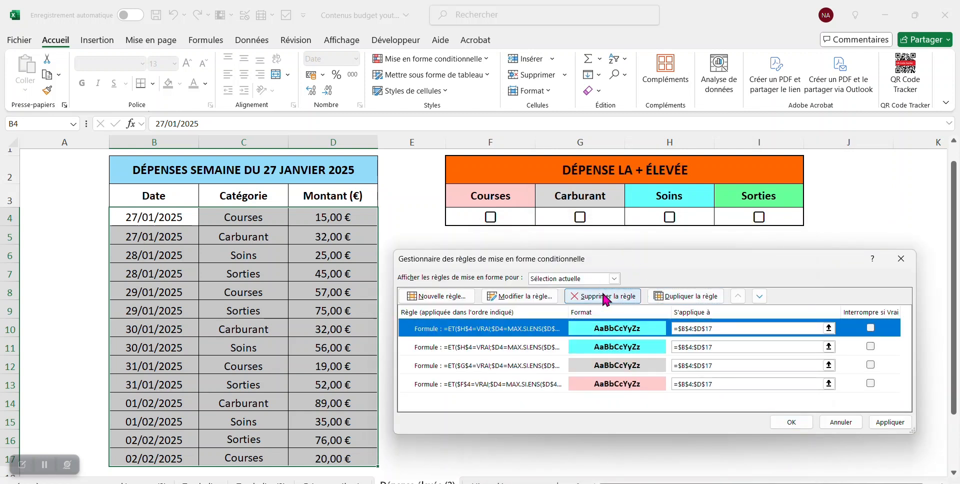
pyautogui.click(546, 296)
pyautogui.click(545, 388)
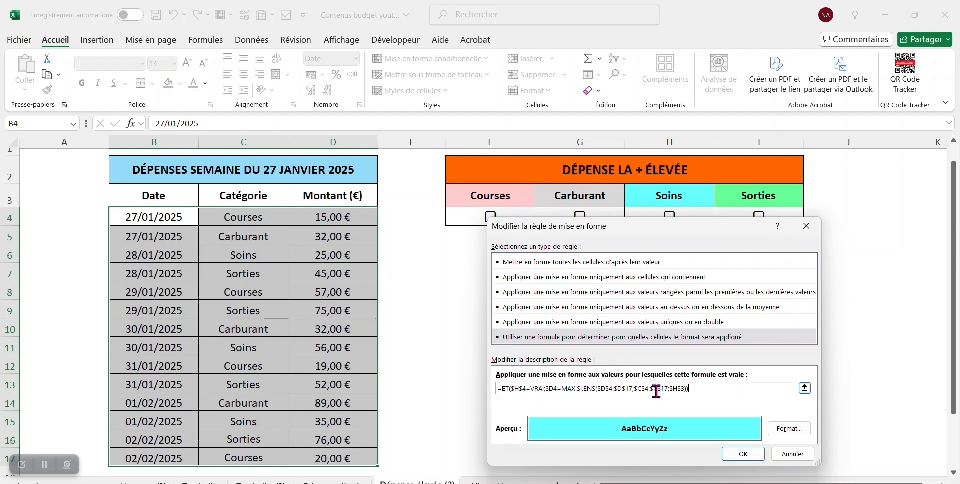
pyautogui.click(793, 454)
# Step: Start another formula-based rule for the Sorties checkbox with =et($I$4=vrai;$d4=max.si.ens(
pyautogui.click(461, 296)
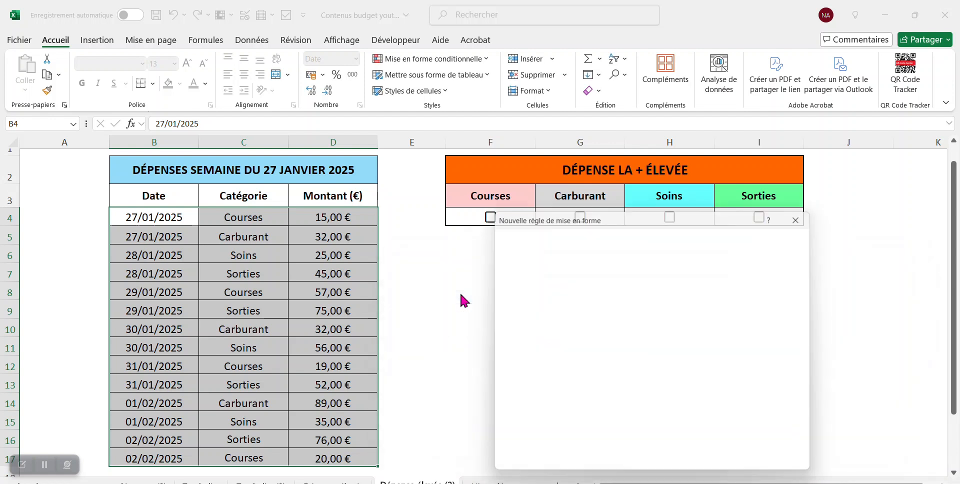
pyautogui.click(586, 326)
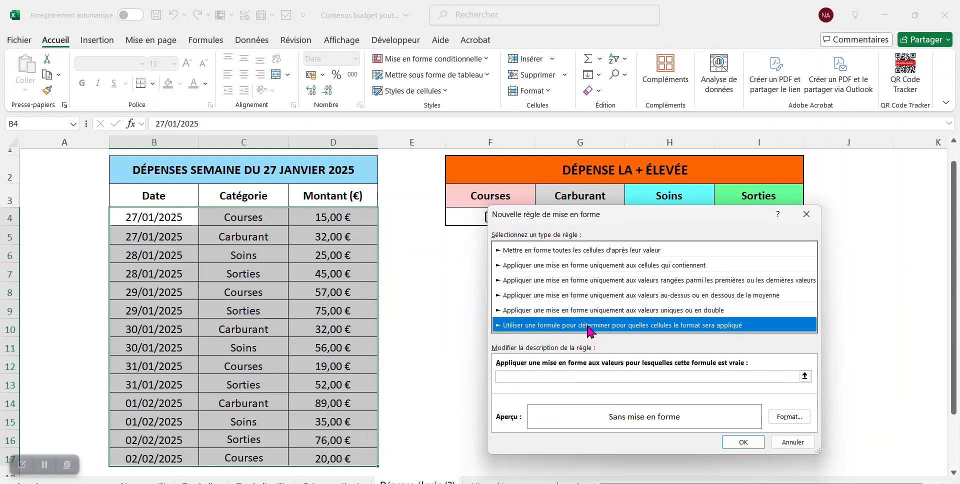
pyautogui.click(558, 376)
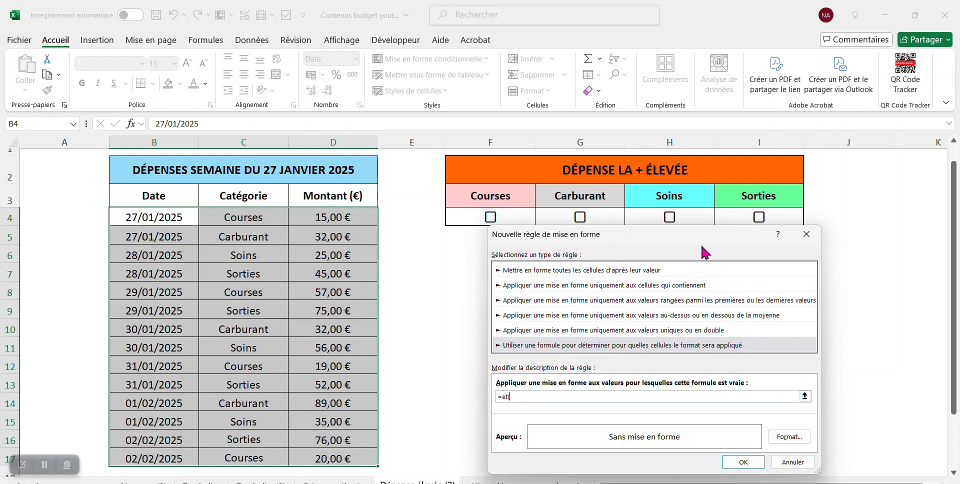
pyautogui.click(778, 218)
pyautogui.write('=vra')
pyautogui.write('i;$d4=max.si')
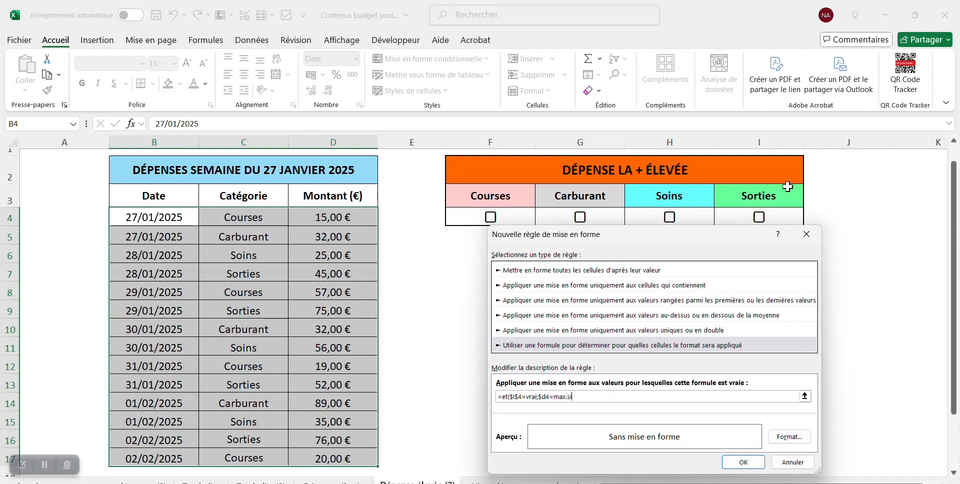
pyautogui.write('.en')
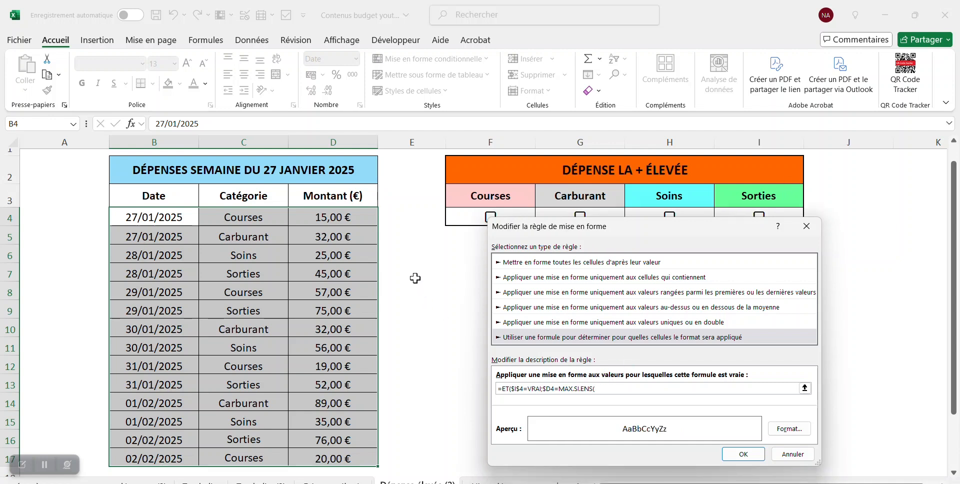
# Step: Complete the Sorties formula with the amount range, category range and Sorties heading: $D$4:$D$17;$C$4:$C$17;$I$3))
pyautogui.moveTo(350, 216); pyautogui.dragTo(327, 457)
pyautogui.write(';')
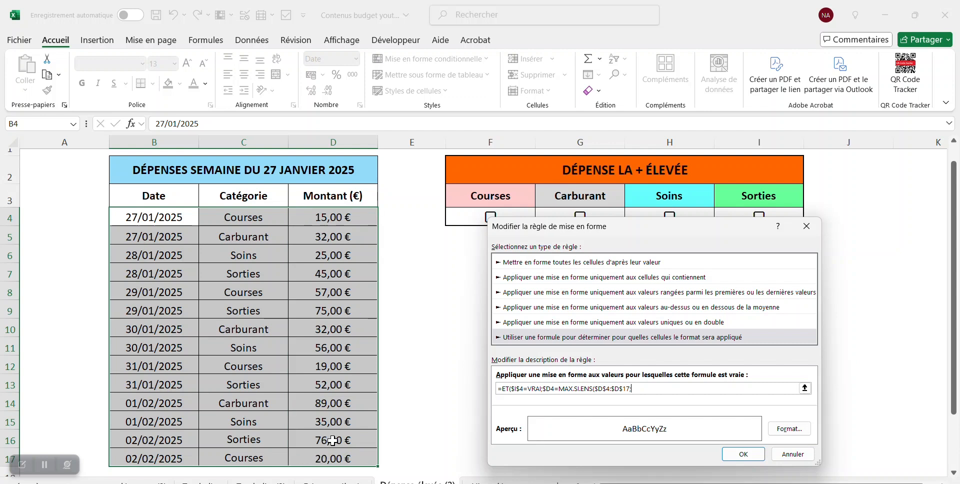
pyautogui.moveTo(252, 217); pyautogui.dragTo(260, 454)
pyautogui.write(';')
pyautogui.click(759, 197)
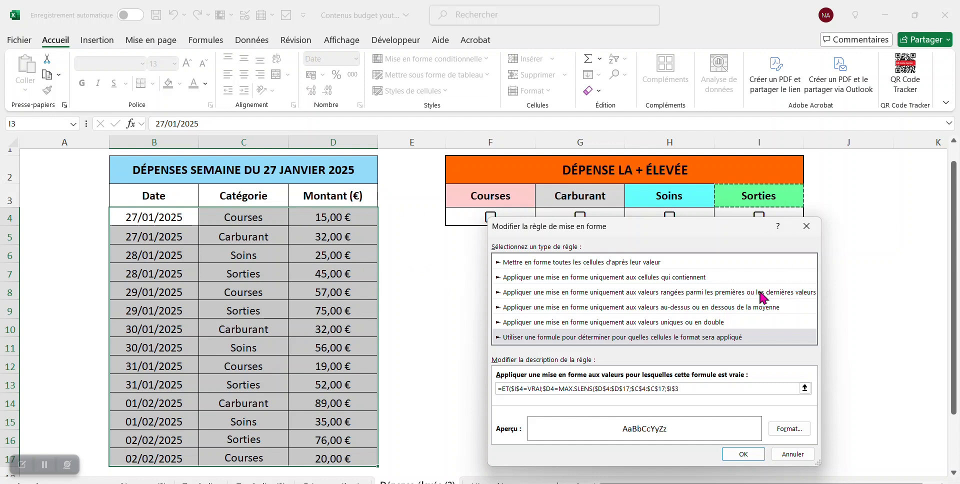
pyautogui.write('))')
# Step: Format the Sorties rule with the bold (Gras) font style and a light green fill, and apply the rule list to the table
pyautogui.click(789, 428)
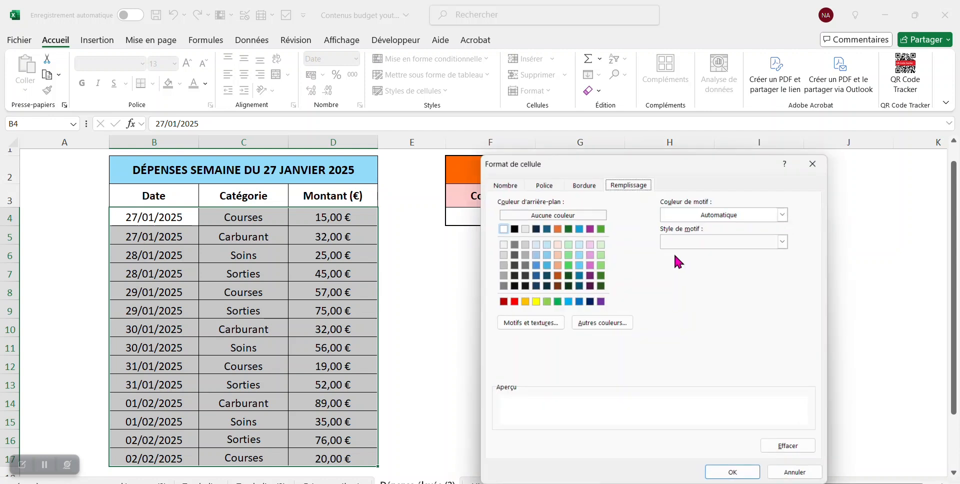
pyautogui.click(605, 324)
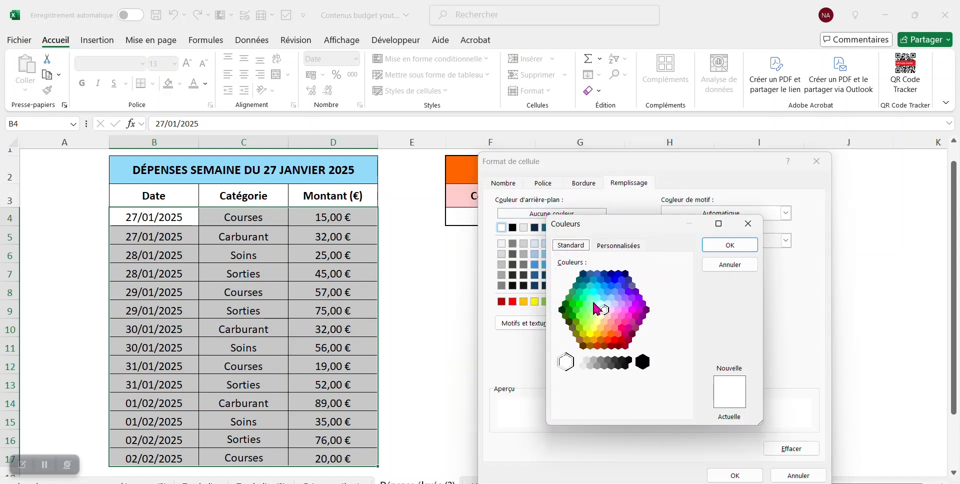
pyautogui.click(596, 308)
pyautogui.click(730, 244)
pyautogui.click(544, 184)
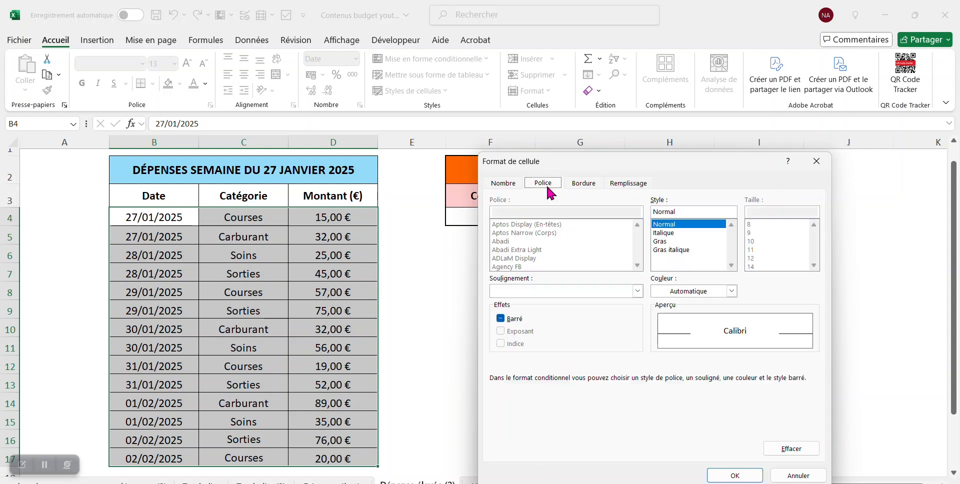
pyautogui.click(666, 241)
pyautogui.click(735, 475)
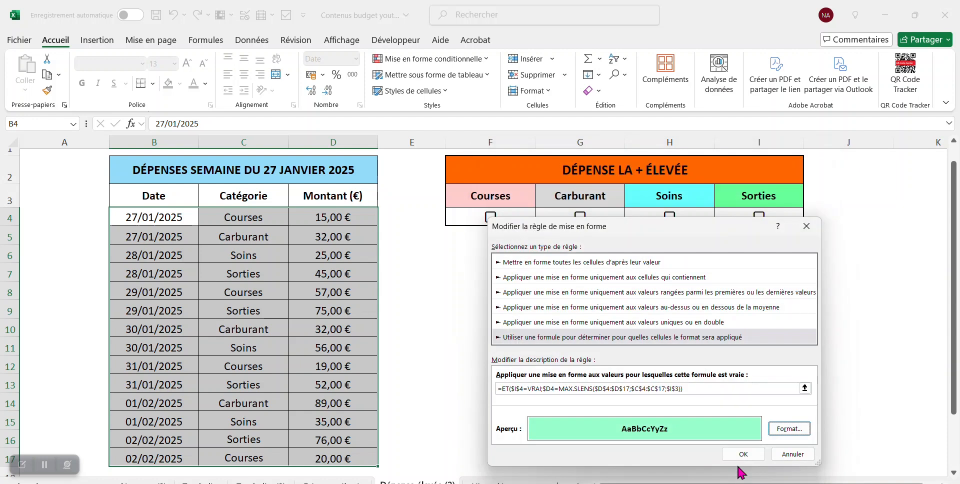
pyautogui.click(743, 457)
pyautogui.click(792, 422)
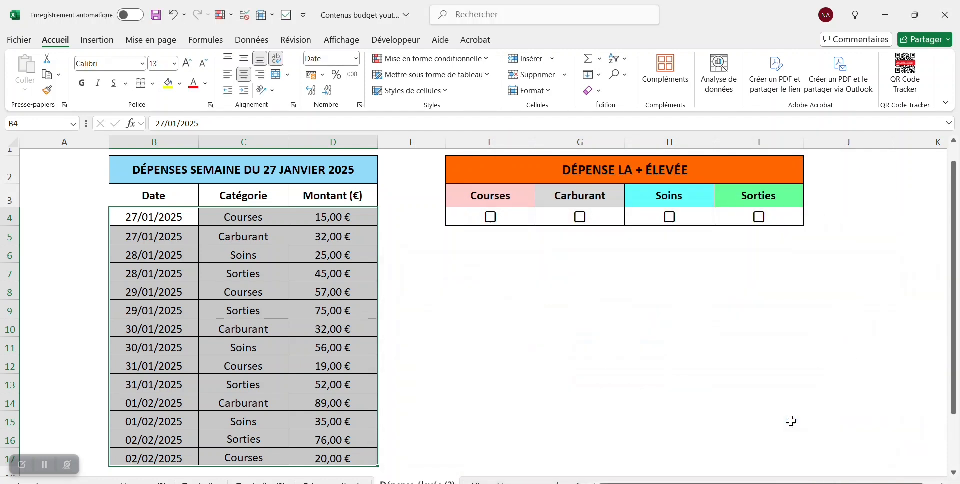
# Step: Tick the Sorties, Soins, Carburant and Courses checkboxes one after another to test each category's highlighting
pyautogui.click(759, 216)
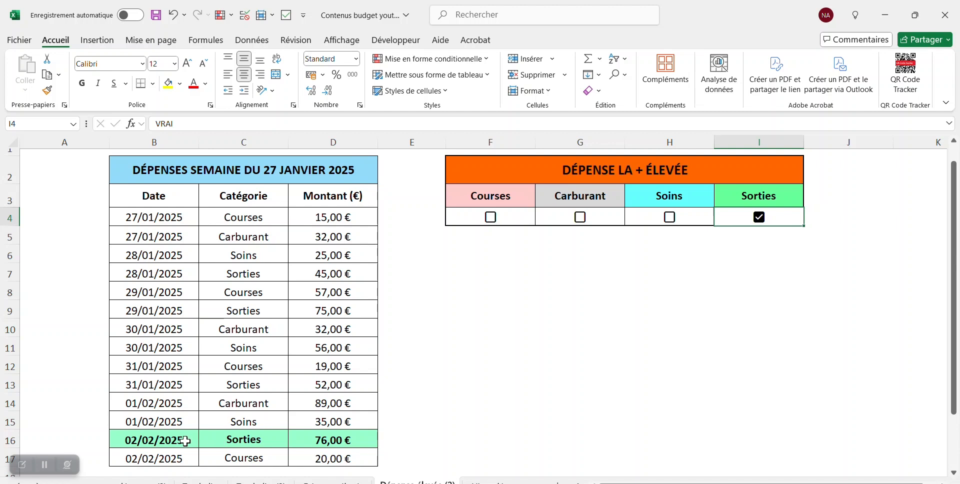
pyautogui.click(669, 218)
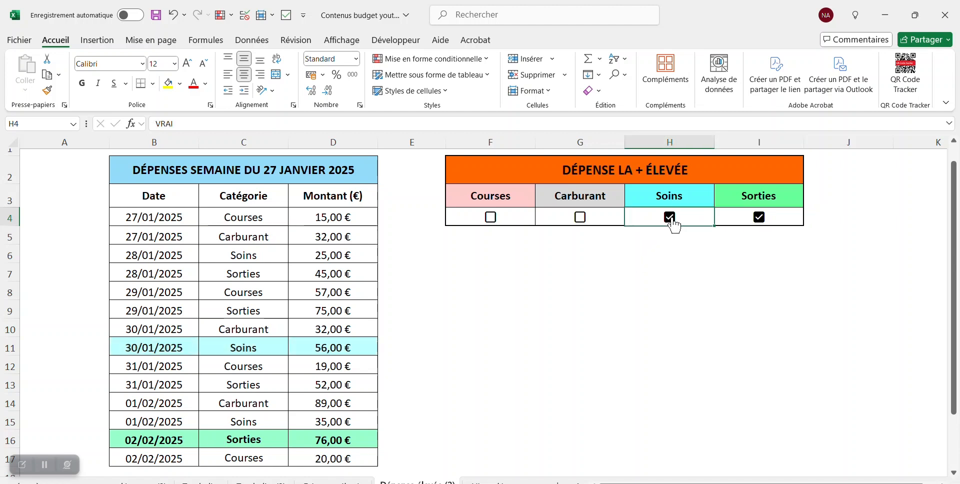
pyautogui.click(580, 218)
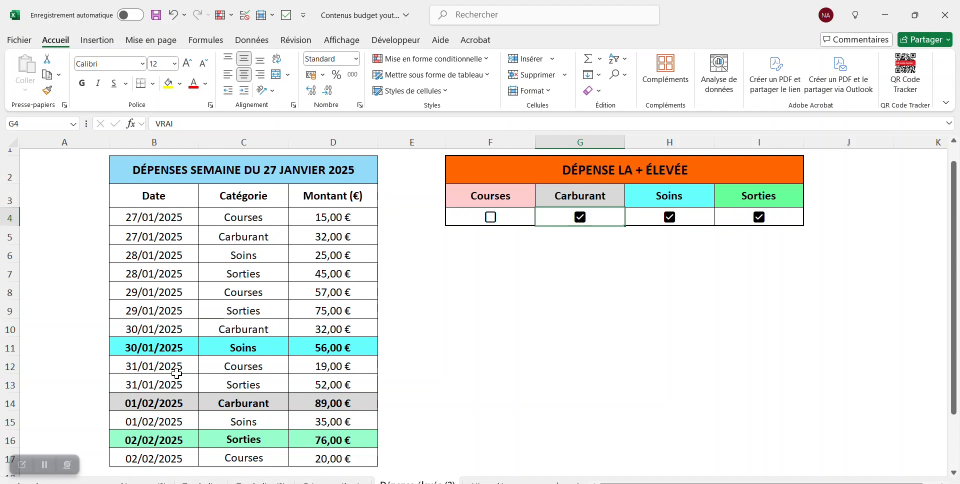
pyautogui.press('Left')
pyautogui.click(491, 217)
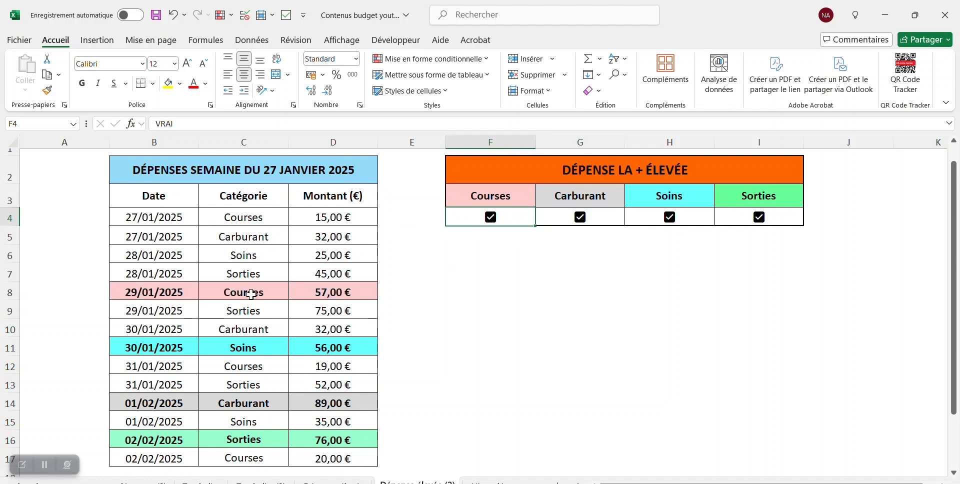
# Step: Toggle the Courses and Carburant checkboxes to test switching their row highlighting off and on
pyautogui.click(492, 218)
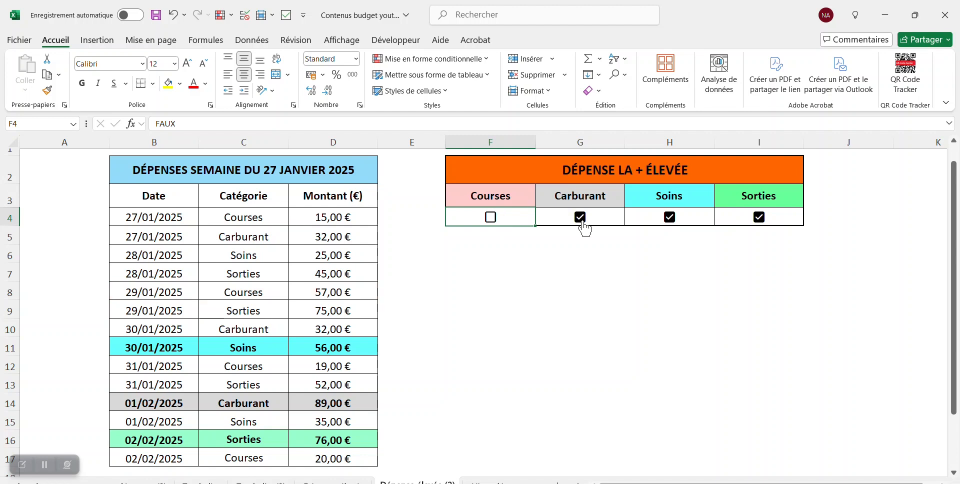
pyautogui.click(582, 220)
pyautogui.click(492, 217)
pyautogui.click(582, 218)
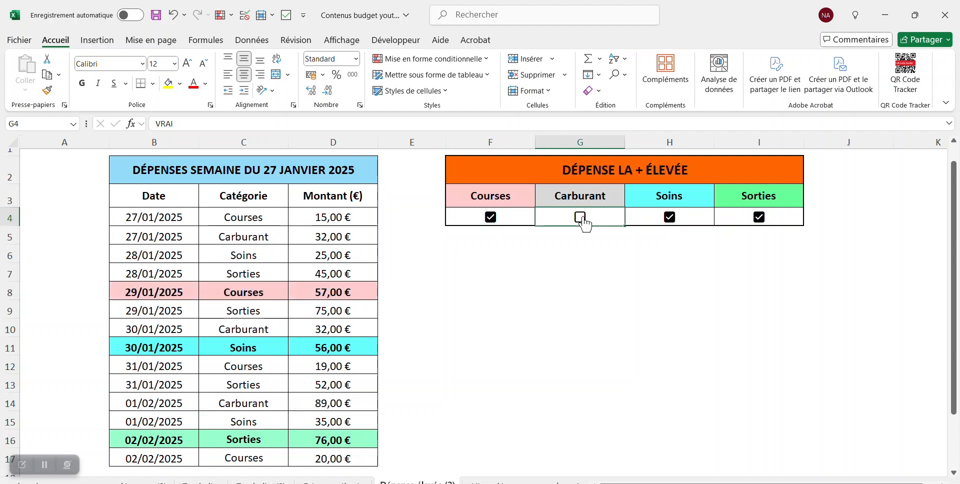